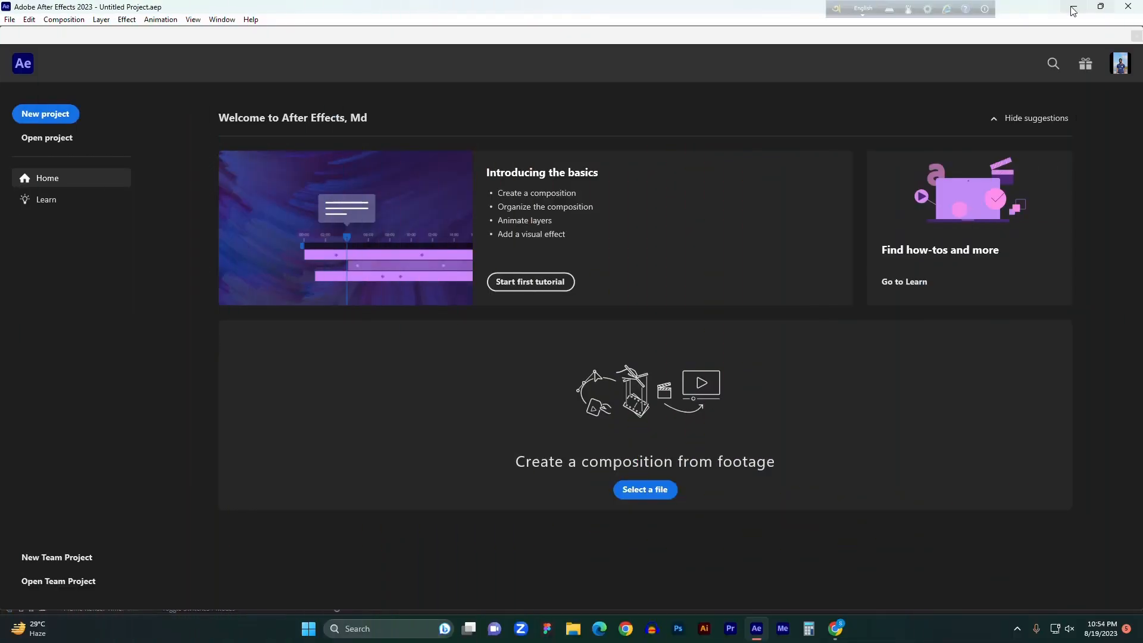
In a new project, import the ads Illustrator file as a Composition and open the ads composition.
left_click(42, 115)
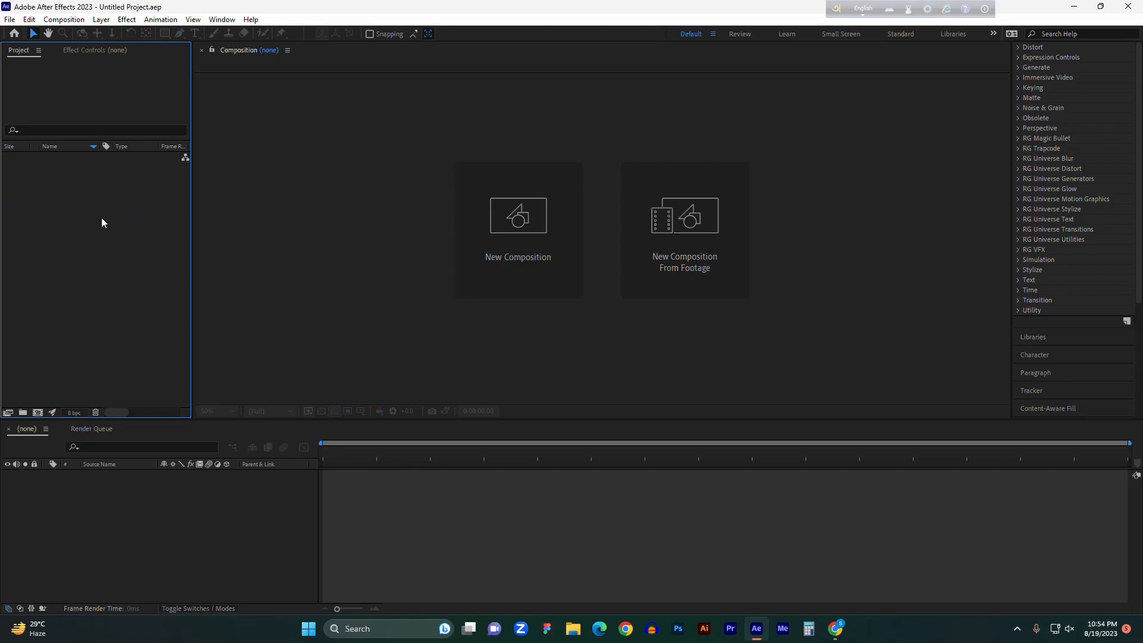
double_click(102, 219)
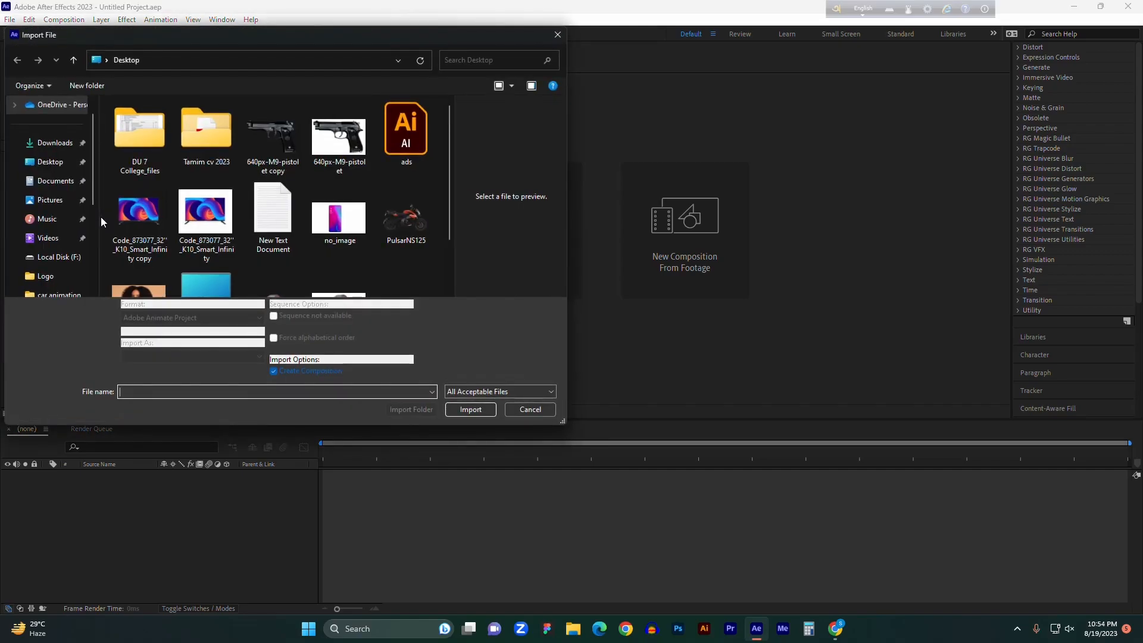
left_click(407, 141)
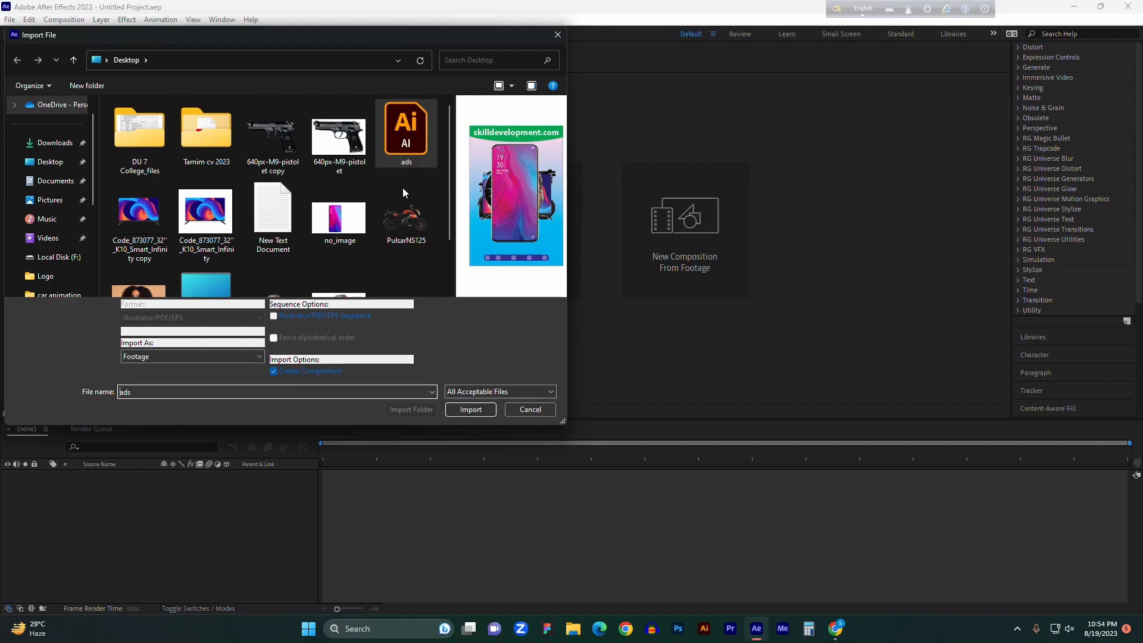
left_click(260, 357)
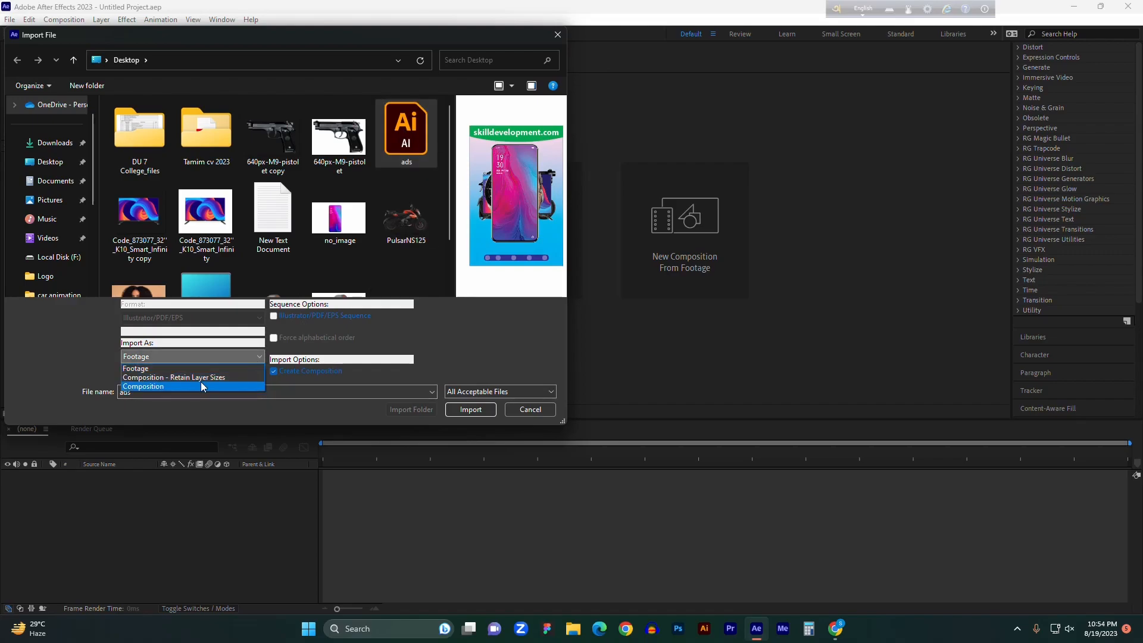
left_click(183, 384)
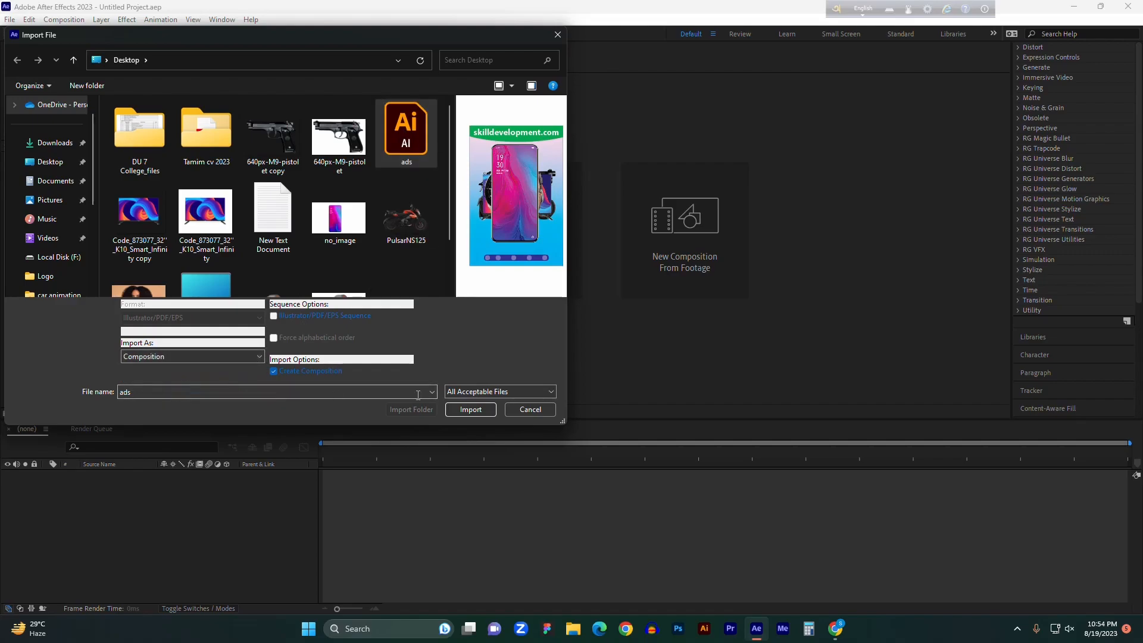
left_click(475, 411)
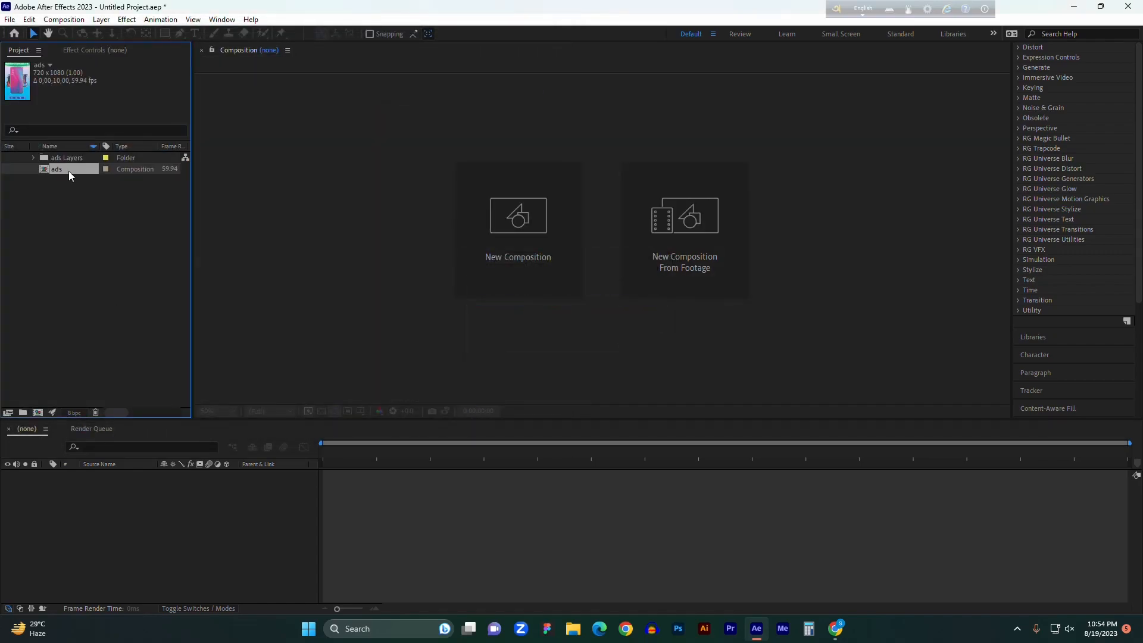
double_click(73, 168)
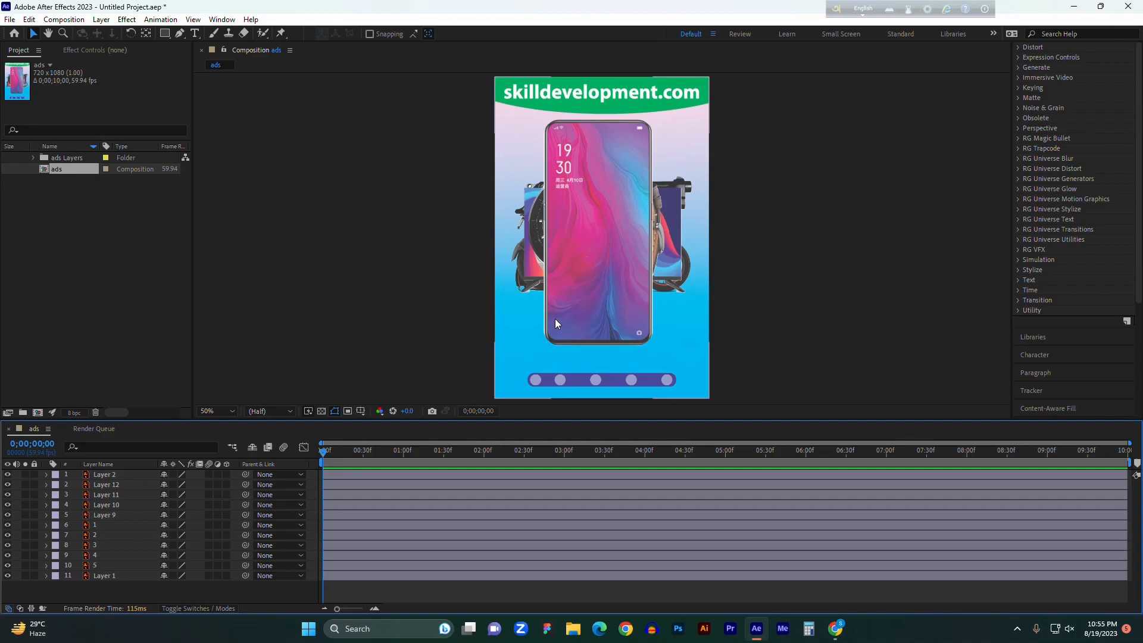
Move the phone, watch, TV, motorcycle and pistol layers off the canvas, just beyond its left edge.
left_click(46, 475)
left_click_drag(605, 273, 365, 284)
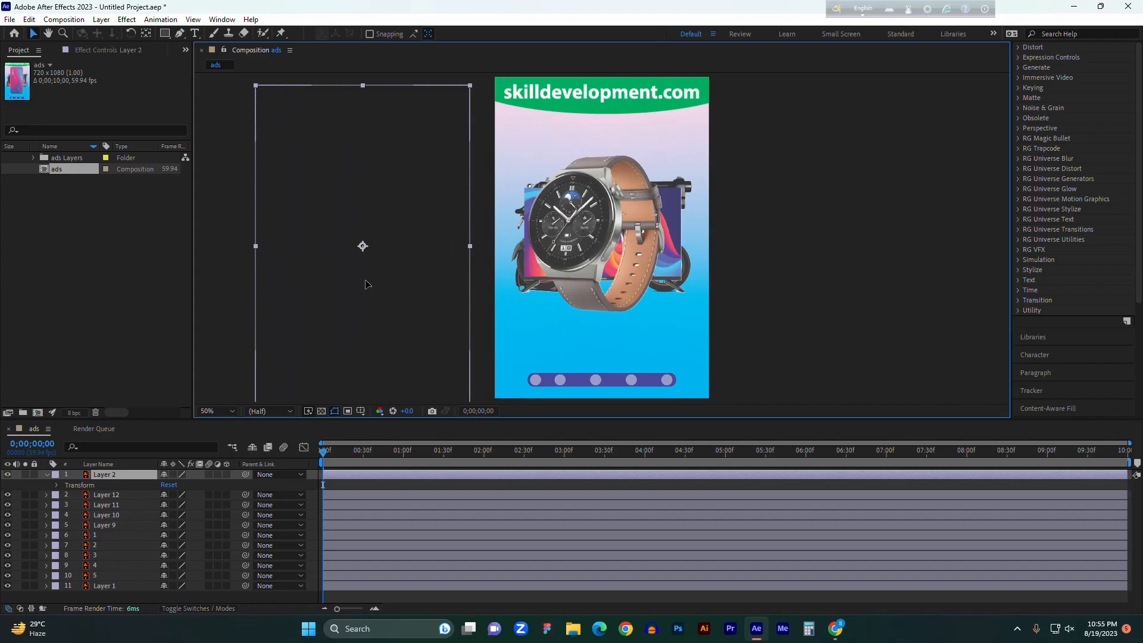
left_click_drag(571, 239, 359, 243)
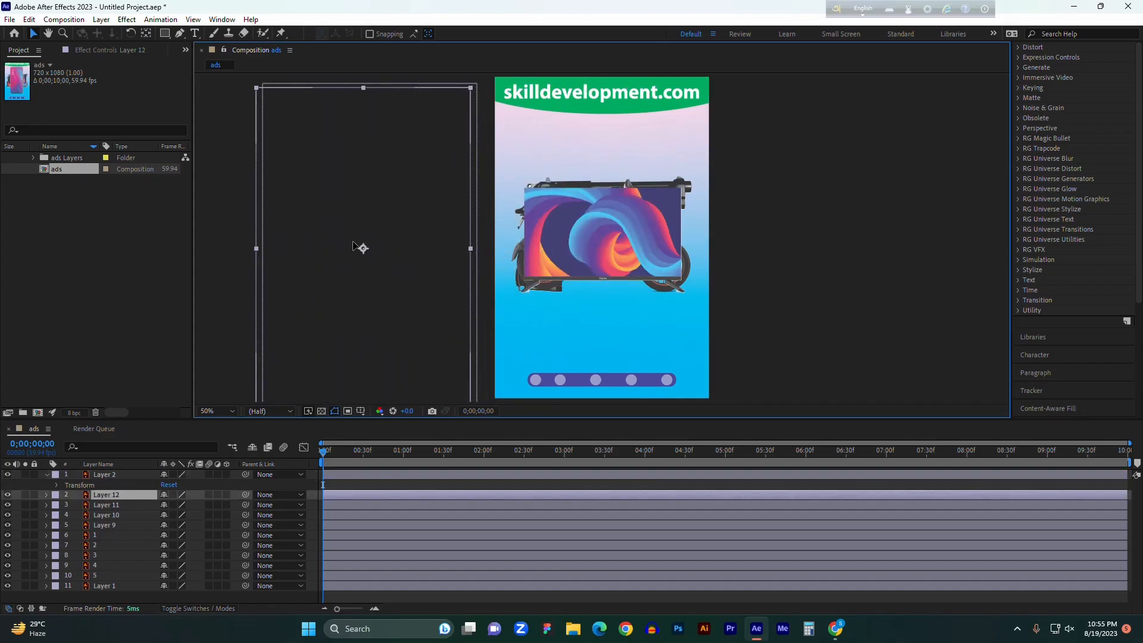
left_click_drag(617, 228, 377, 238)
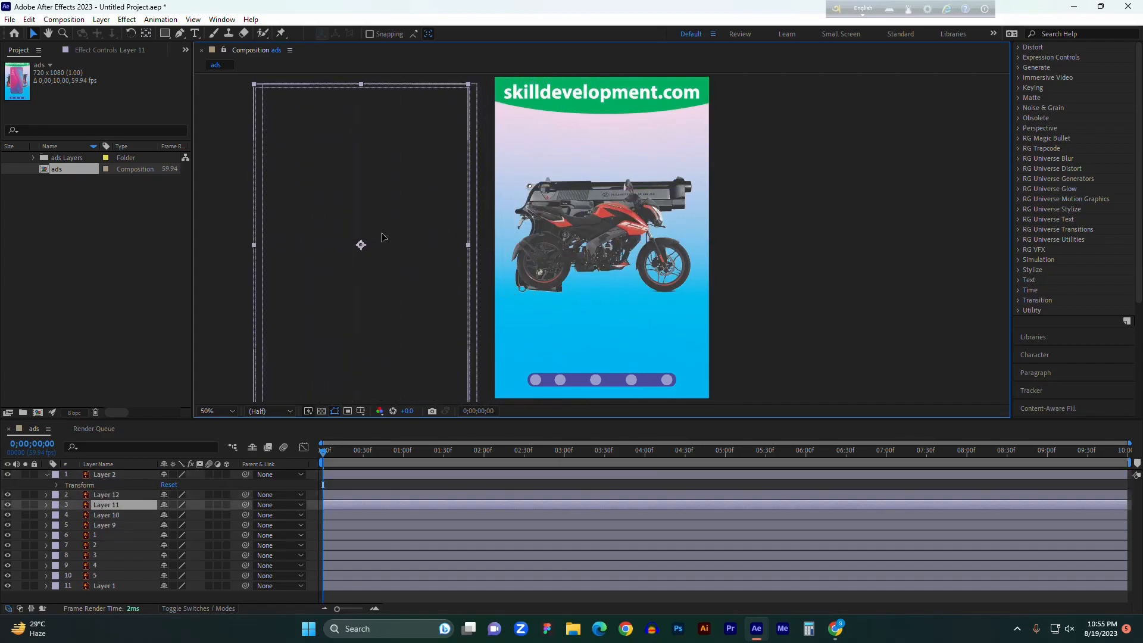
left_click_drag(581, 225, 336, 225)
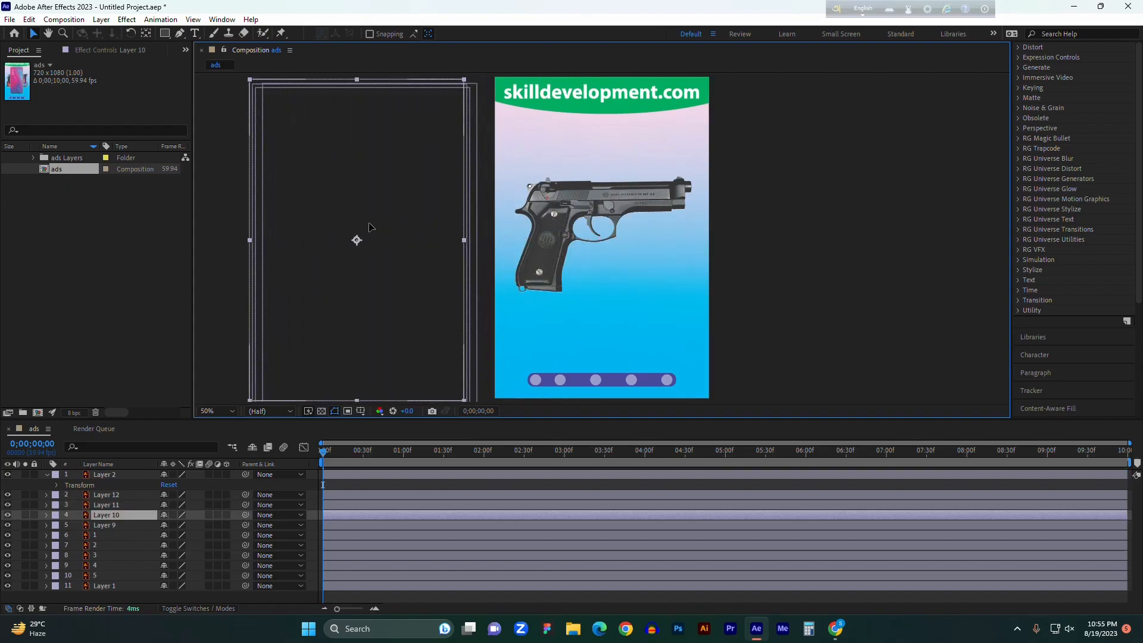
left_click_drag(611, 197, 383, 212)
key("Return")
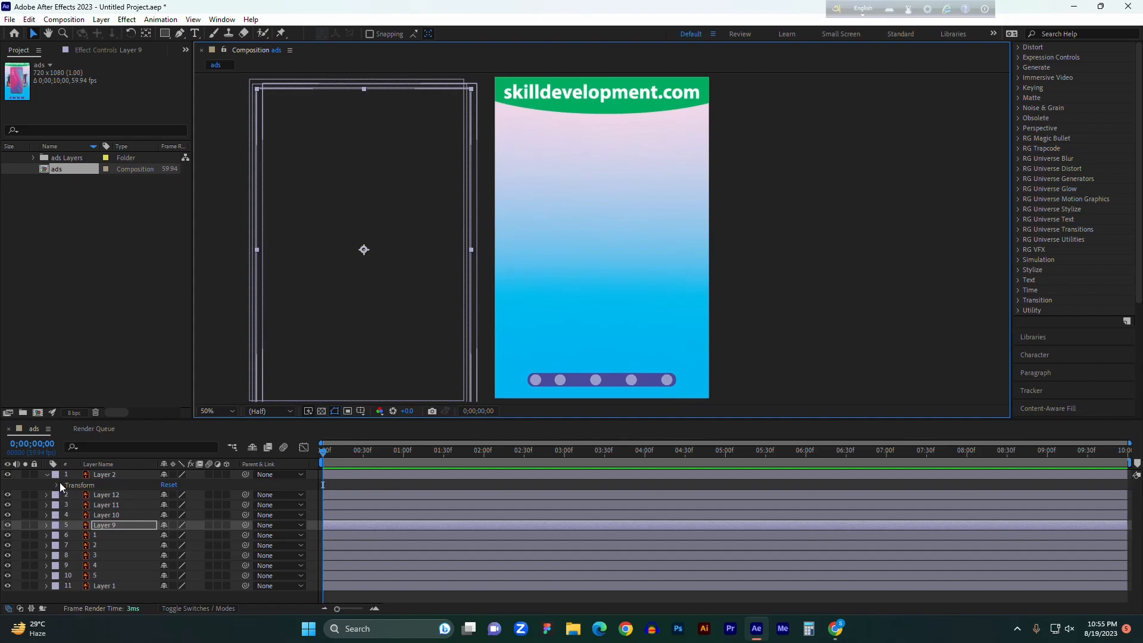
Keyframe Layer 2's Position off-canvas at 0 seconds and at X 355 at 0;00;01;00, and preview the phone's slide-in.
left_click(58, 485)
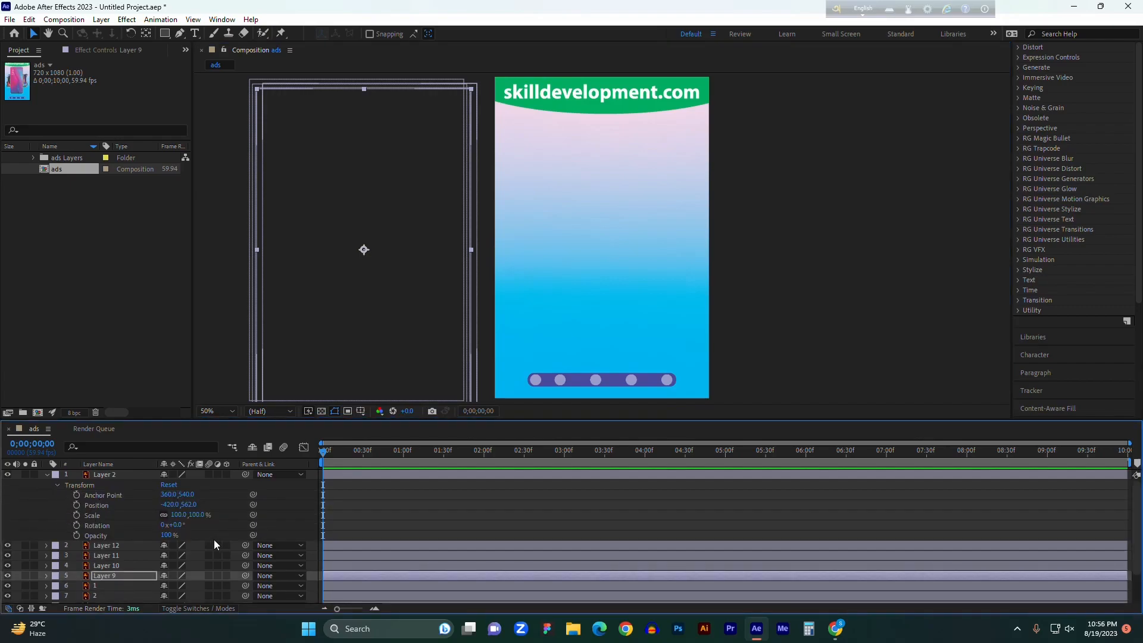
left_click(77, 505)
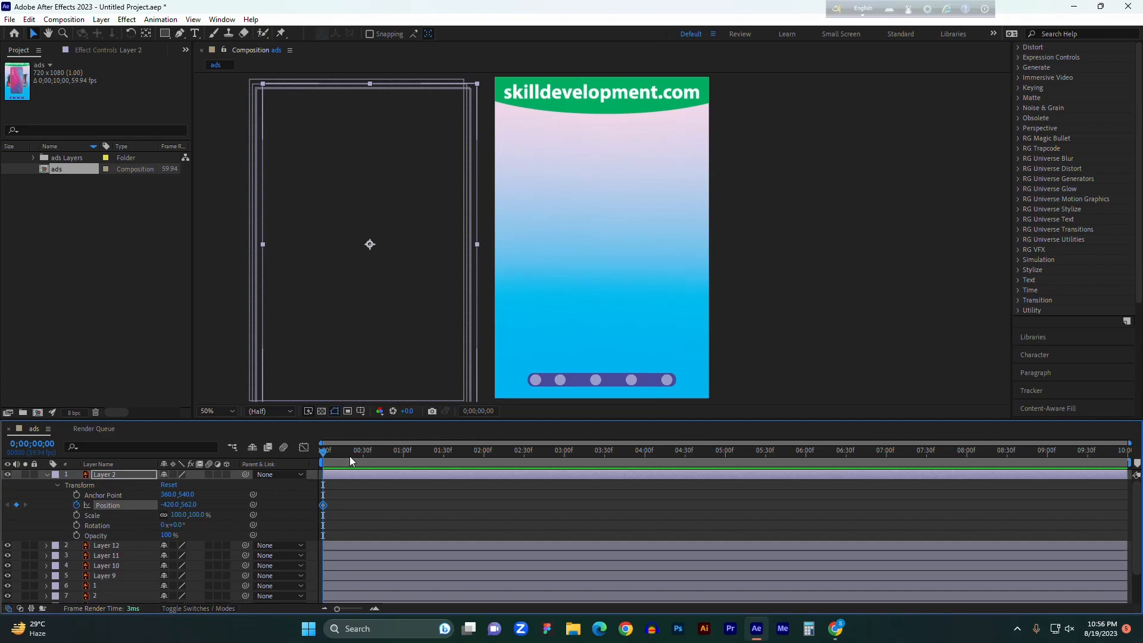
left_click_drag(322, 455, 404, 455)
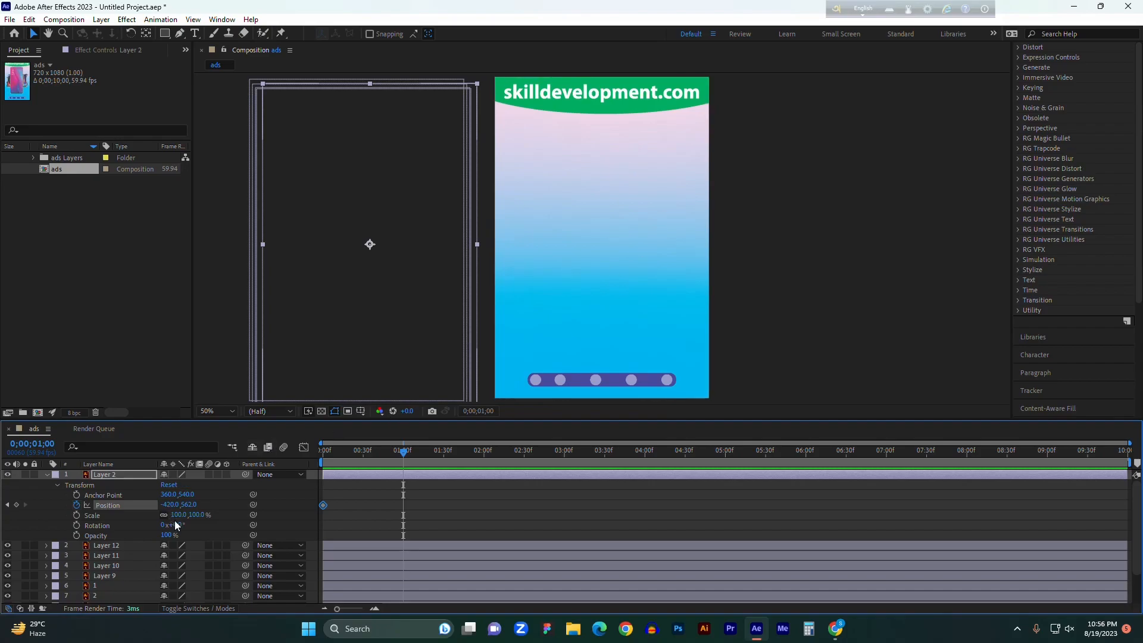
left_click_drag(174, 505, 596, 470)
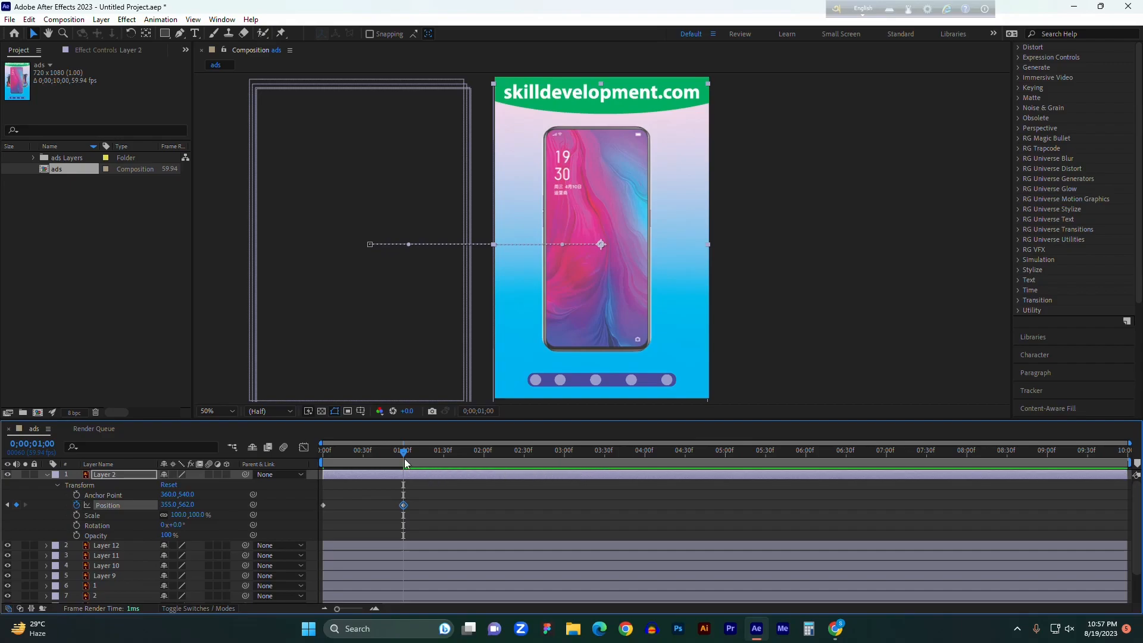
left_click_drag(405, 463, 310, 463)
key("space")
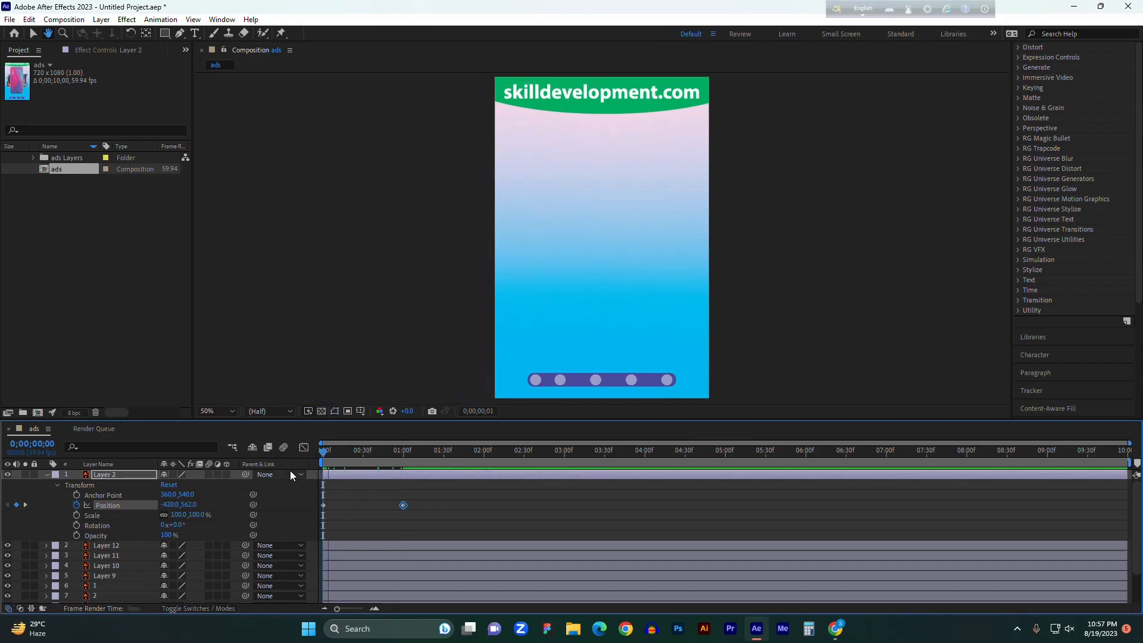
key("space")
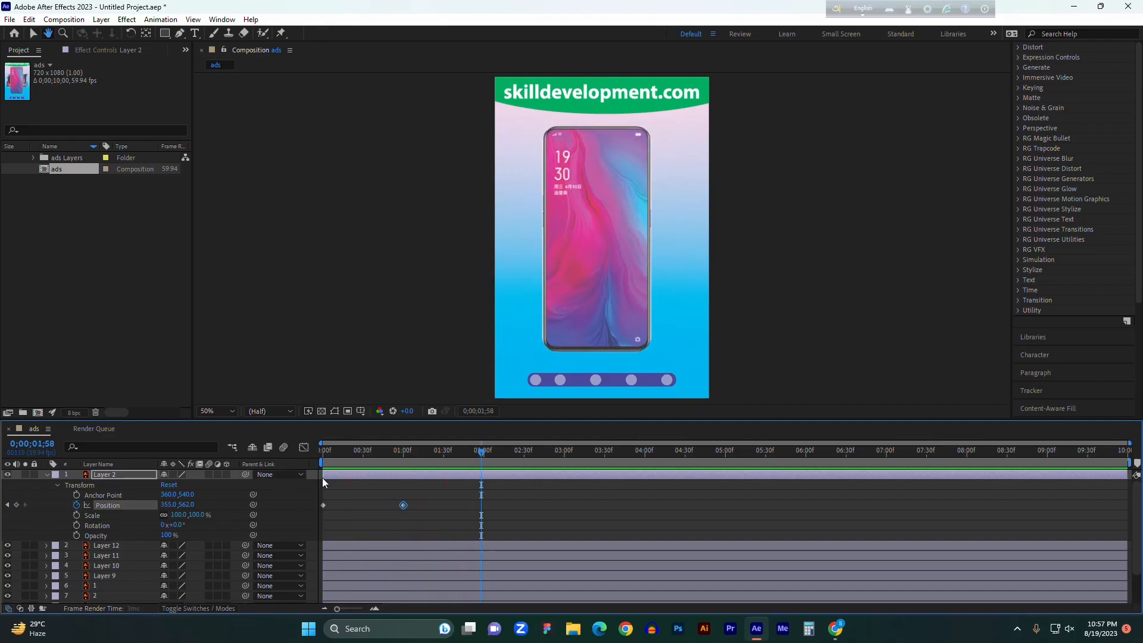
Add a hold Position keyframe for Layer 2 at 0;00;01;13, set X to 991 at 0;00;01;44, and preview the exit.
left_click_drag(482, 451, 422, 462)
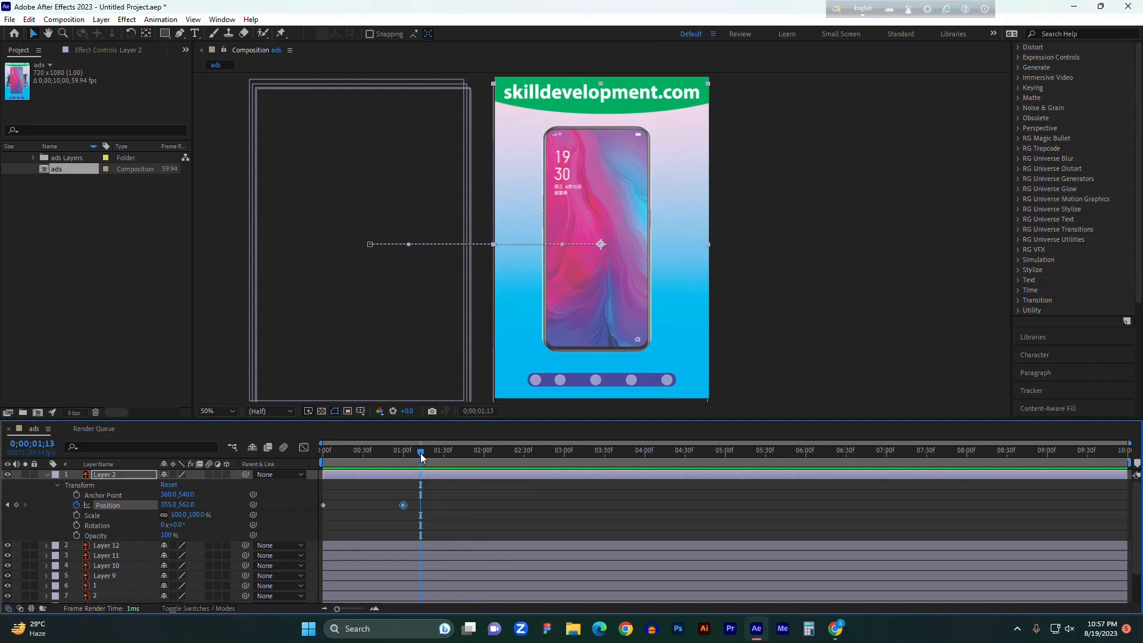
left_click(17, 506)
left_click_drag(420, 452, 462, 455)
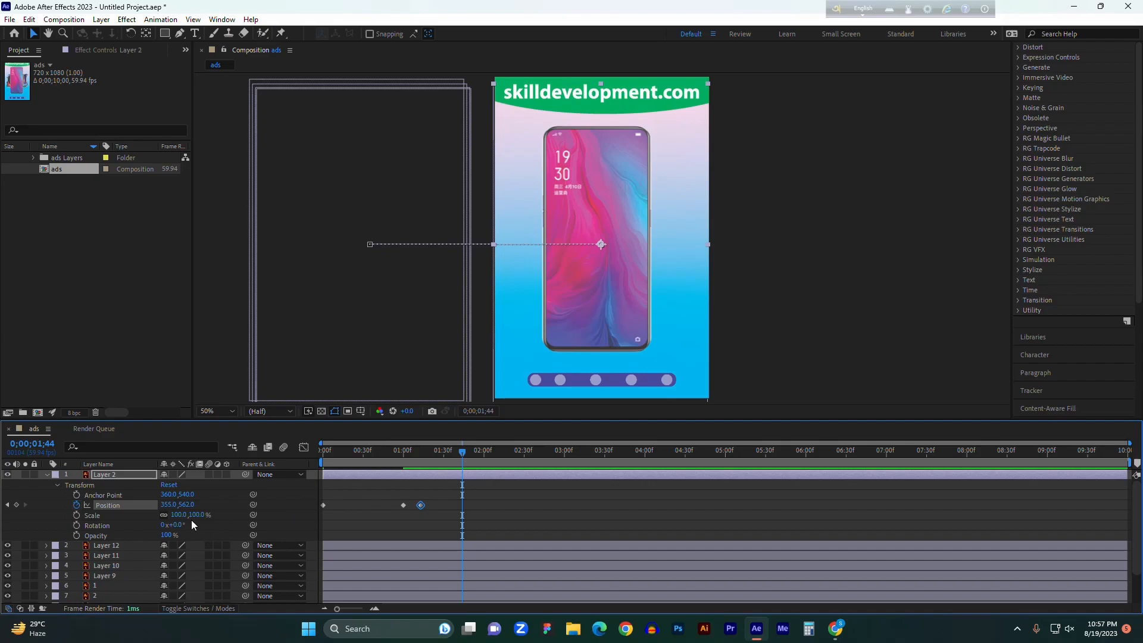
left_click_drag(166, 508, 306, 474)
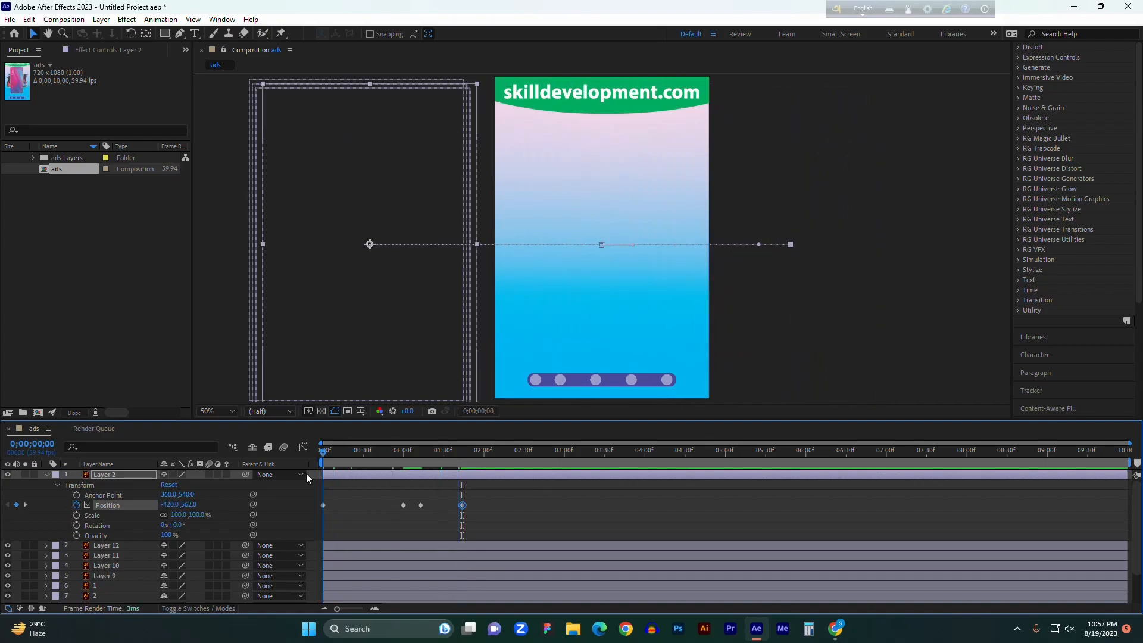
key("space")
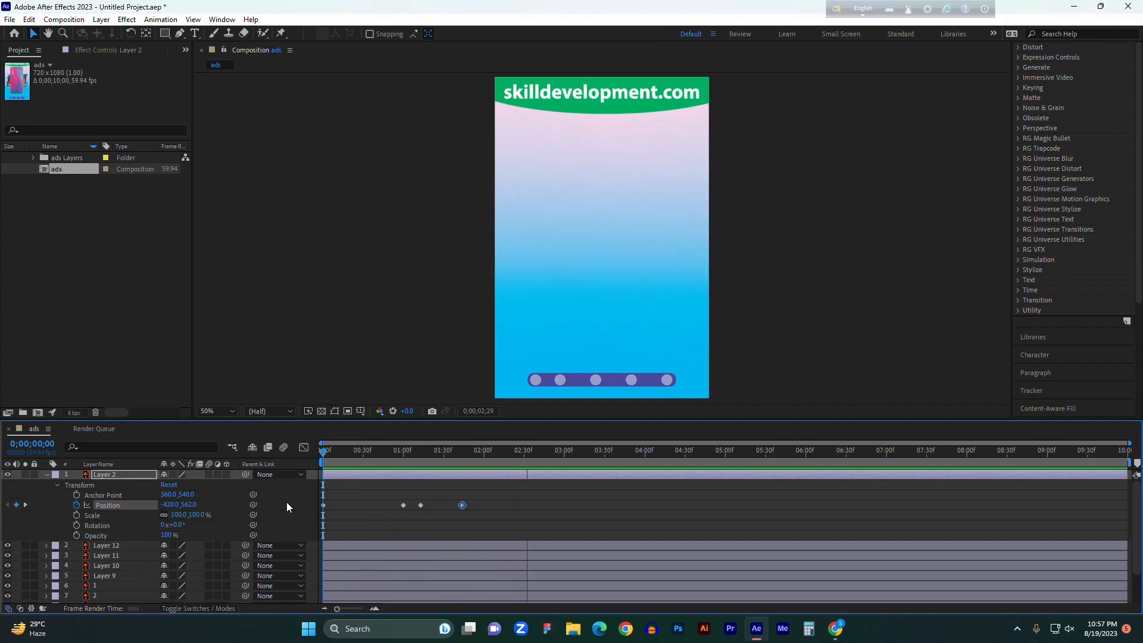
key("space")
Shift Layer 2's last two Position keyframes to about 1.3 and 2.1 seconds and preview the slower exit.
left_click(421, 505)
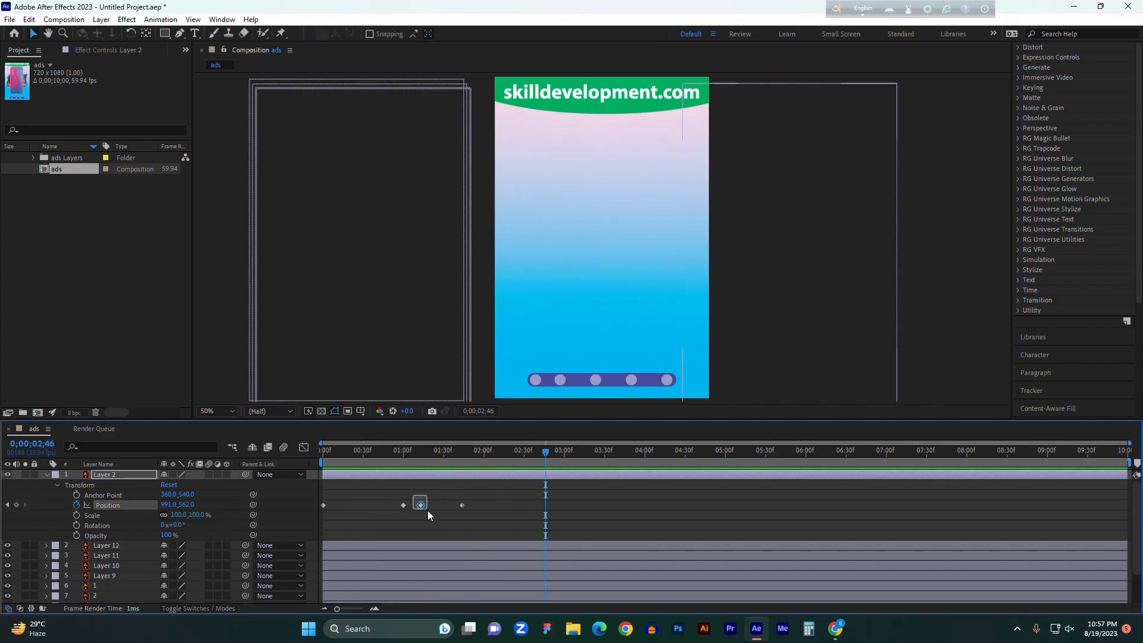
left_click_drag(424, 506, 489, 505)
left_click_drag(545, 451, 287, 495)
key("space")
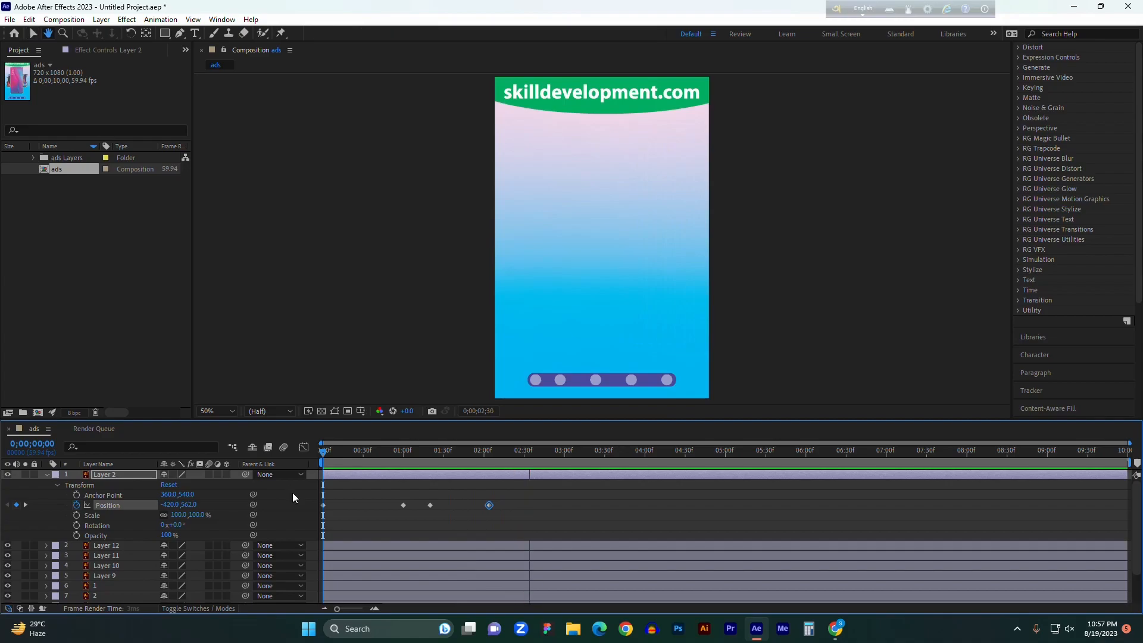
key("space")
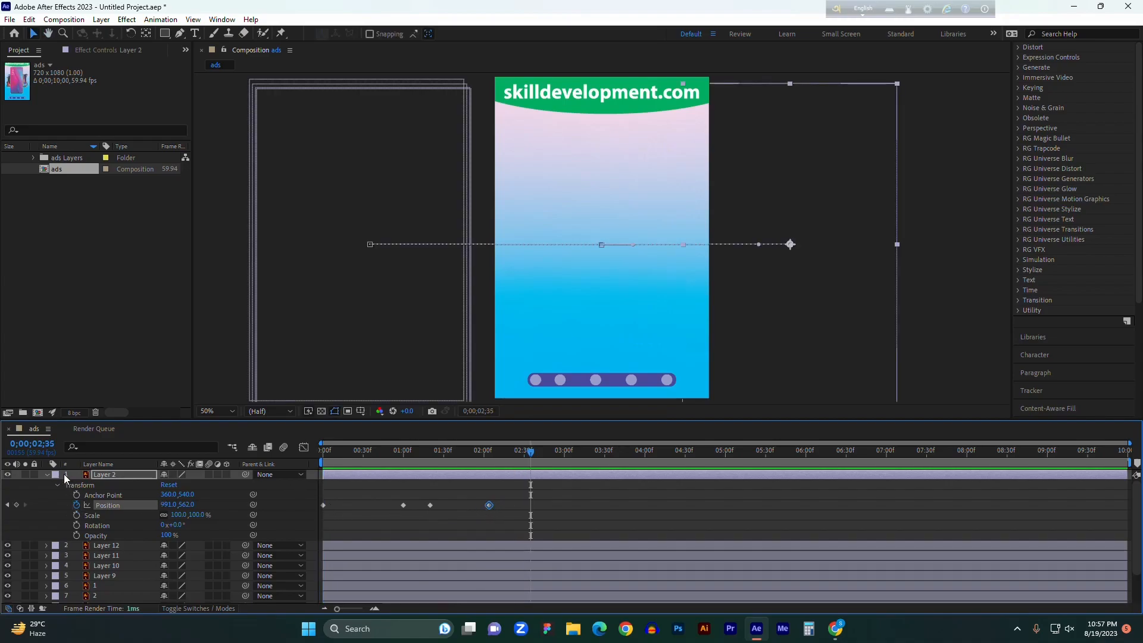
Keyframe Layer 12's Position off-canvas at 0;00;02;01 and near the canvas centre at about 0;00;02;30.
left_click(48, 475)
left_click(485, 451)
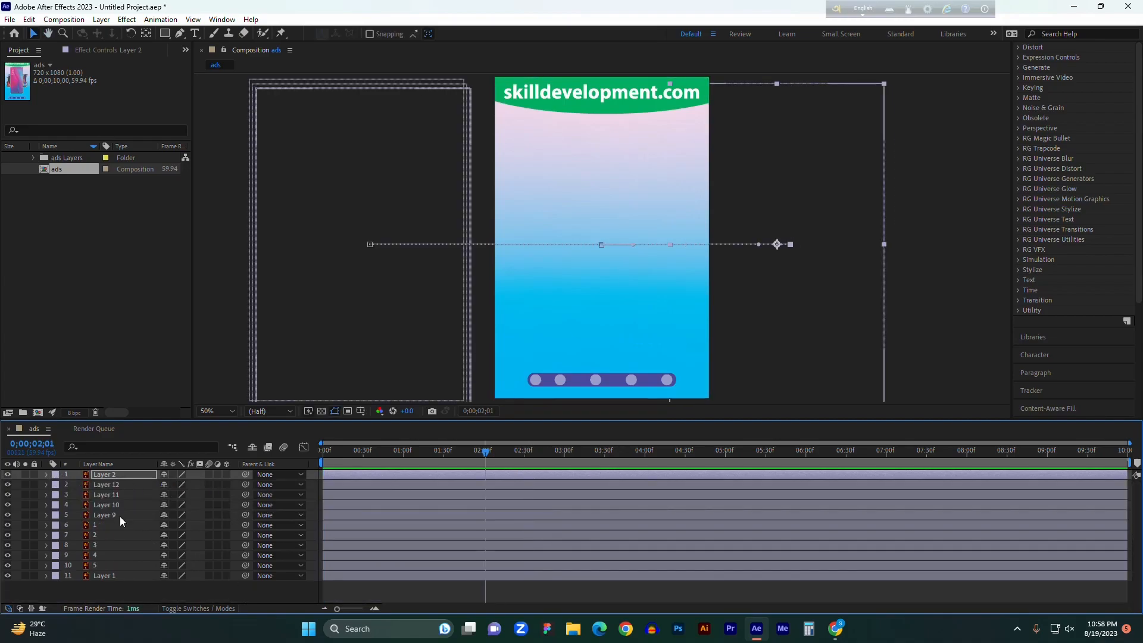
left_click(46, 484)
left_click(56, 496)
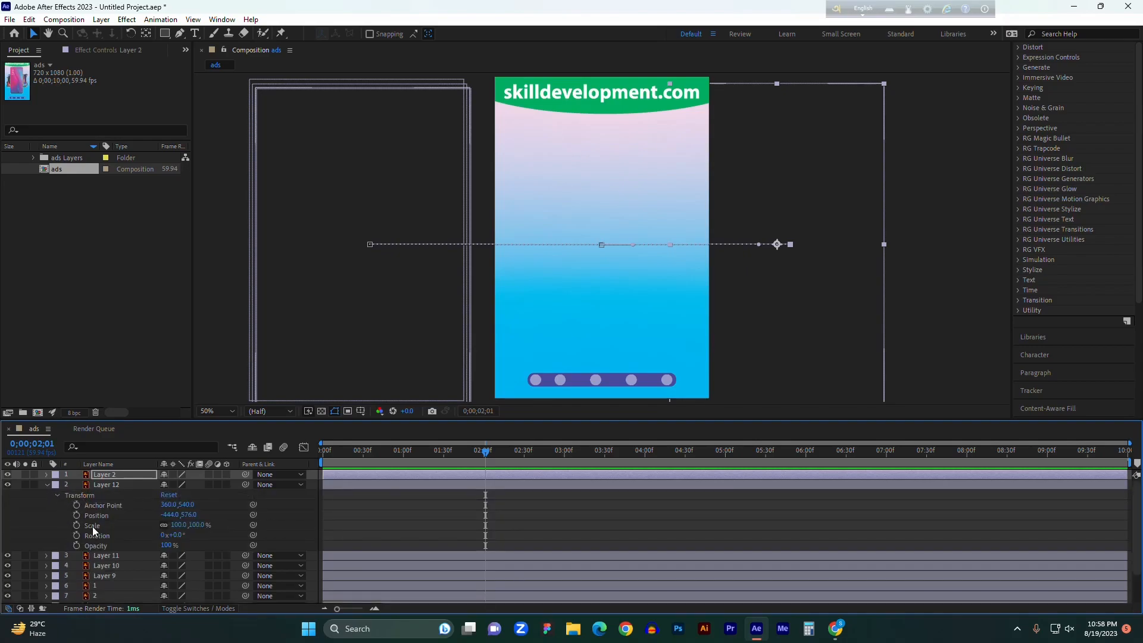
left_click(77, 514)
left_click(525, 451)
left_click_drag(170, 514, 232, 514)
Add a hold Position keyframe for Layer 12 at about 3 seconds and move it to X 1096 at 0;00;03;30.
left_click_drag(524, 451, 604, 452)
left_click(16, 515)
left_click_drag(168, 515, 222, 514)
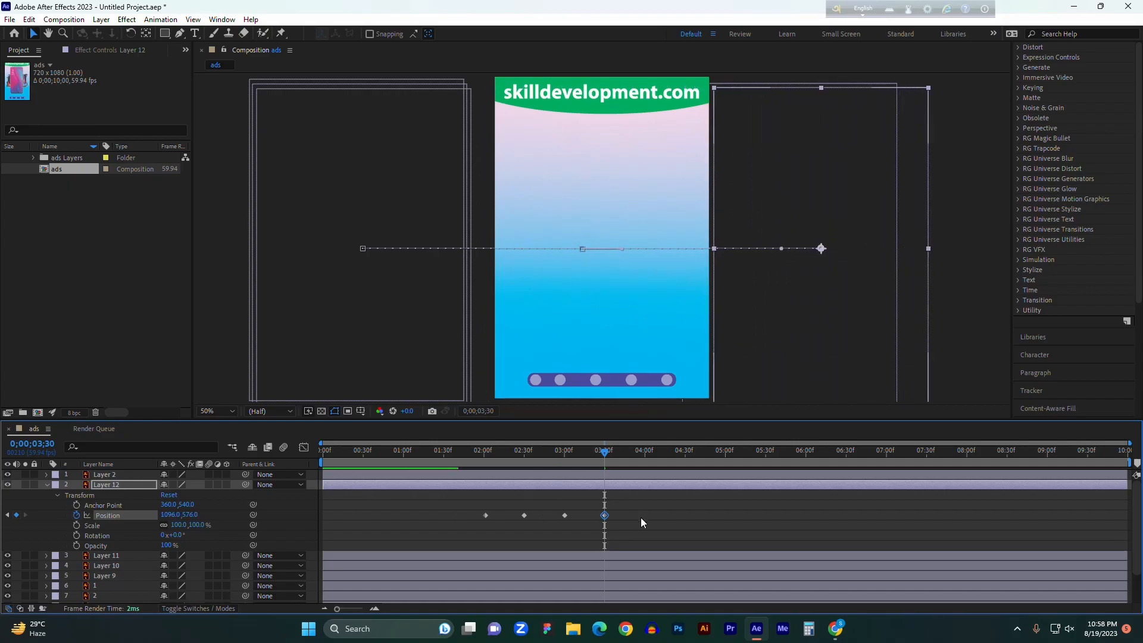
scroll(603, 484, "down", 2)
scroll(603, 485, "up", 2)
Keyframe Layer 11's Position off-canvas at 0;00;03;30 and at X 338 at 0;00;04;01.
left_click(48, 484)
left_click(47, 495)
left_click(58, 505)
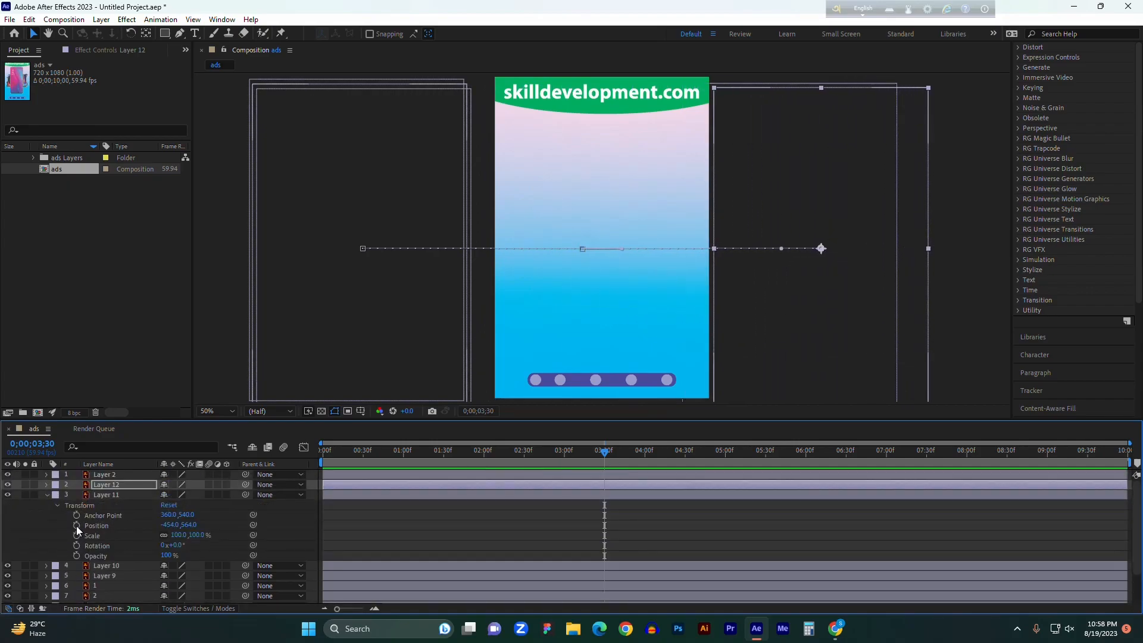
left_click(77, 526)
left_click_drag(681, 452, 645, 453)
left_click_drag(169, 525, 191, 525)
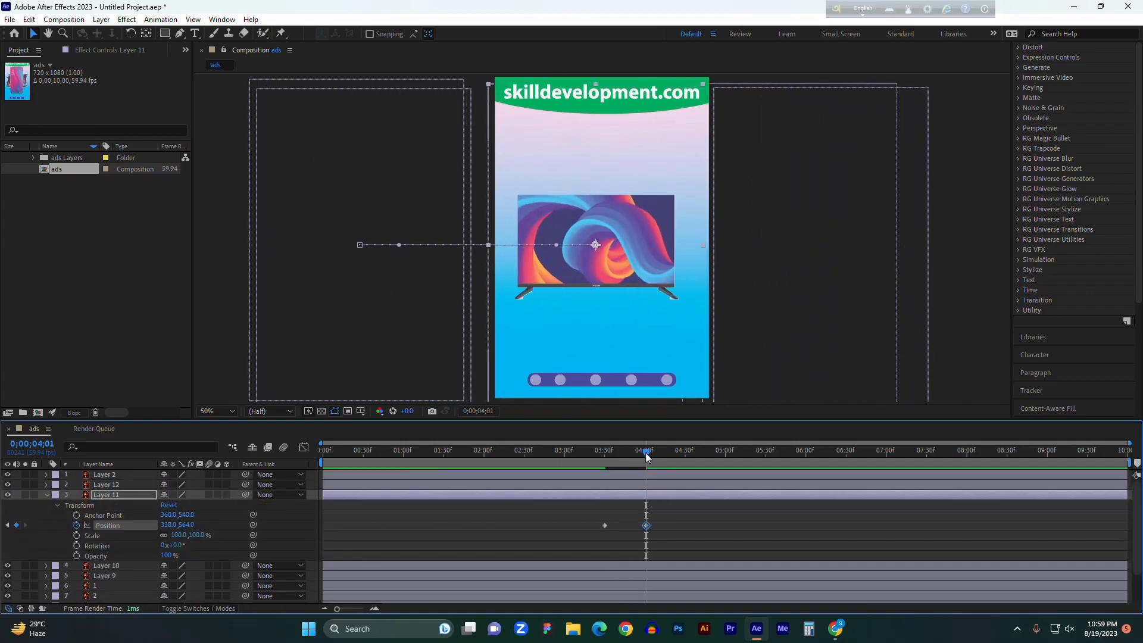
Add a hold Position keyframe for Layer 11 at about 4.5 seconds and move it past the canvas's right edge at 0;00;05;00.
left_click(685, 453)
left_click(16, 525)
left_click_drag(685, 453, 726, 453)
left_click_drag(169, 525, 220, 526)
Keyframe Layer 10's Position off-canvas at 0;00;05;00 and at X 341 at 0;00;05;30.
left_click(48, 495)
left_click(47, 505)
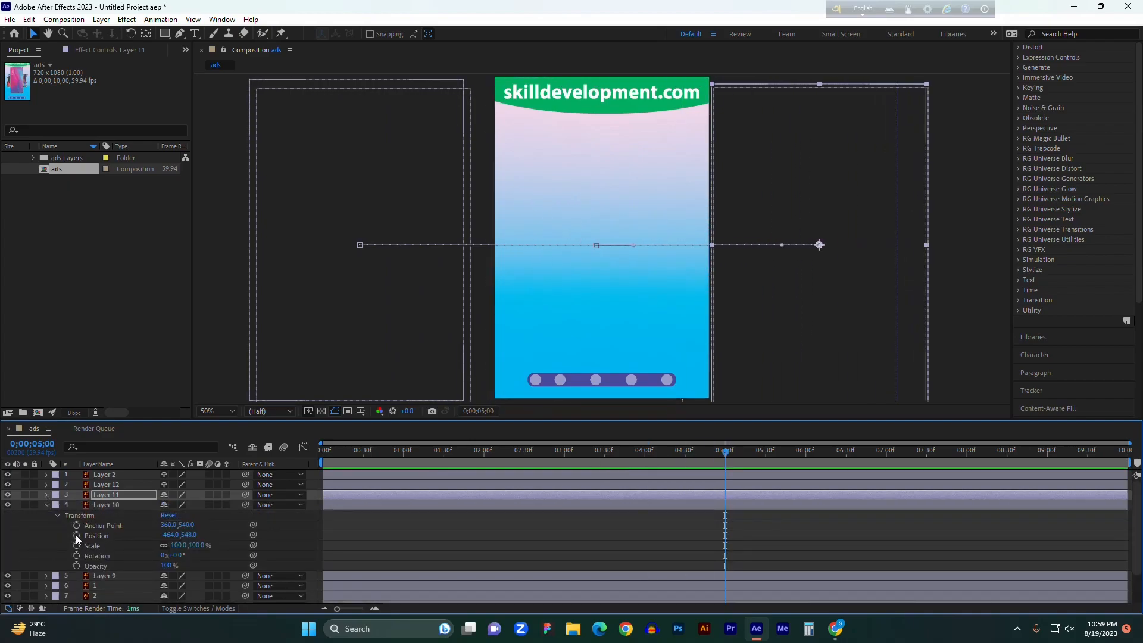
left_click(76, 535)
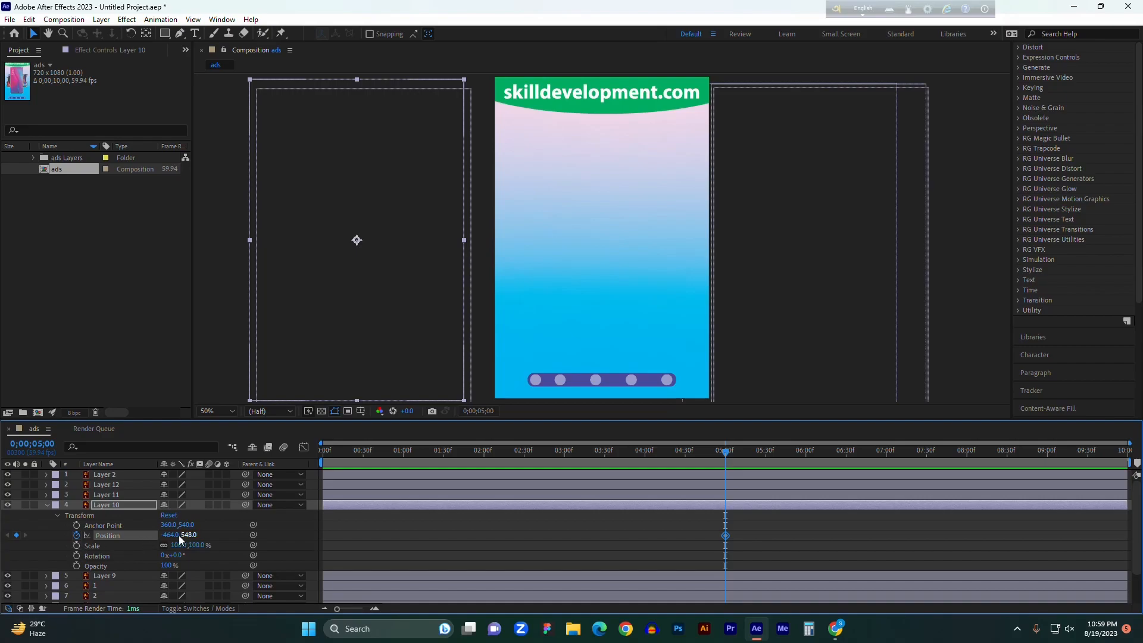
left_click_drag(169, 535, 239, 535)
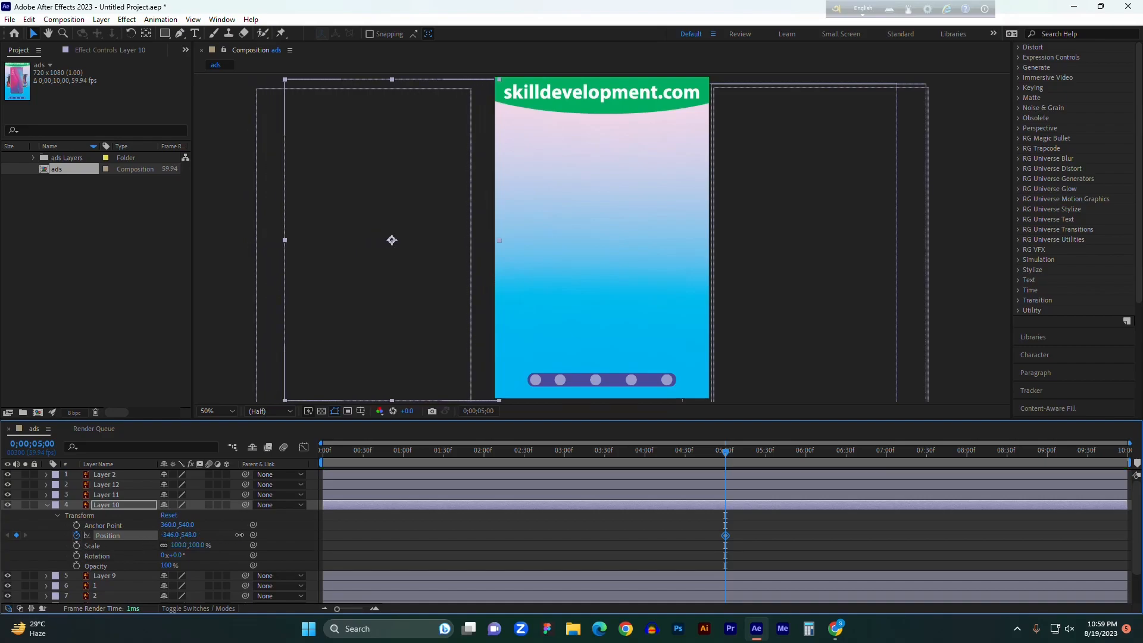
key("ctrl+z")
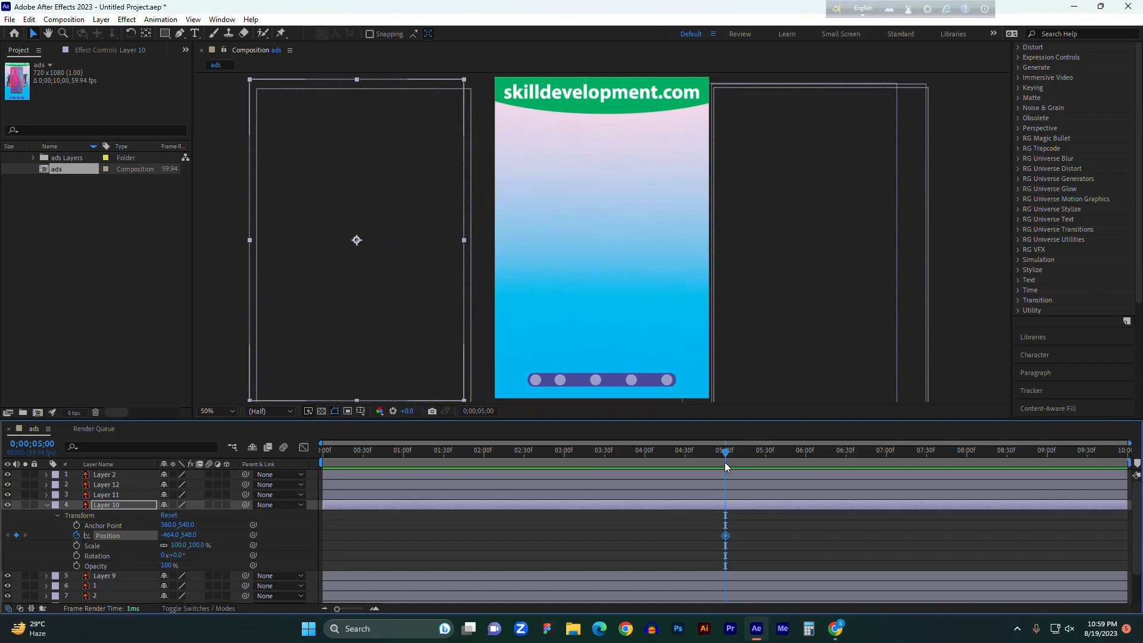
left_click_drag(727, 456, 766, 454)
left_click_drag(170, 534, 626, 527)
left_click_drag(637, 526, 638, 526)
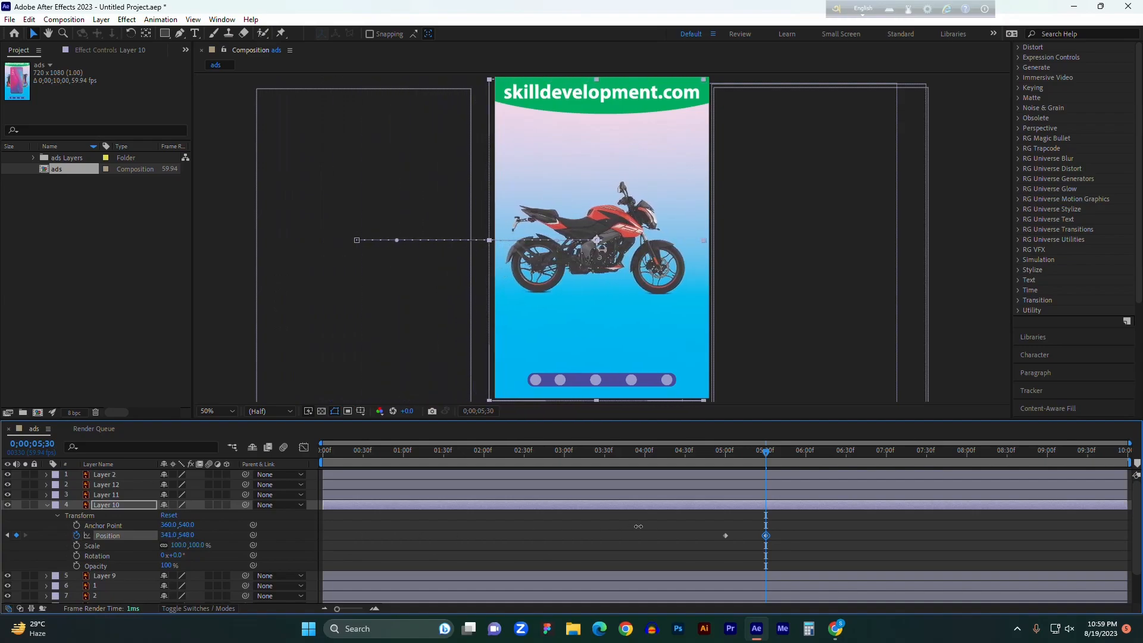
Add a hold Position keyframe for Layer 10 at 0;00;06;00 and move it to X 1051 at 0;00;06;31.
left_click_drag(768, 454, 806, 454)
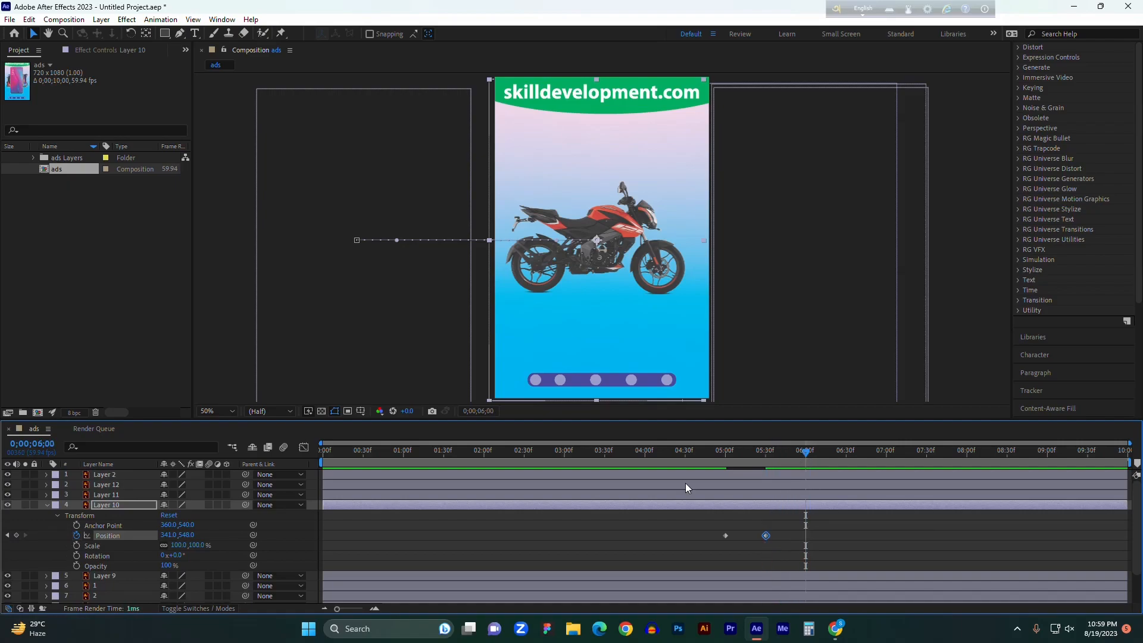
left_click(16, 535)
left_click_drag(808, 454, 847, 454)
left_click_drag(169, 537, 569, 518)
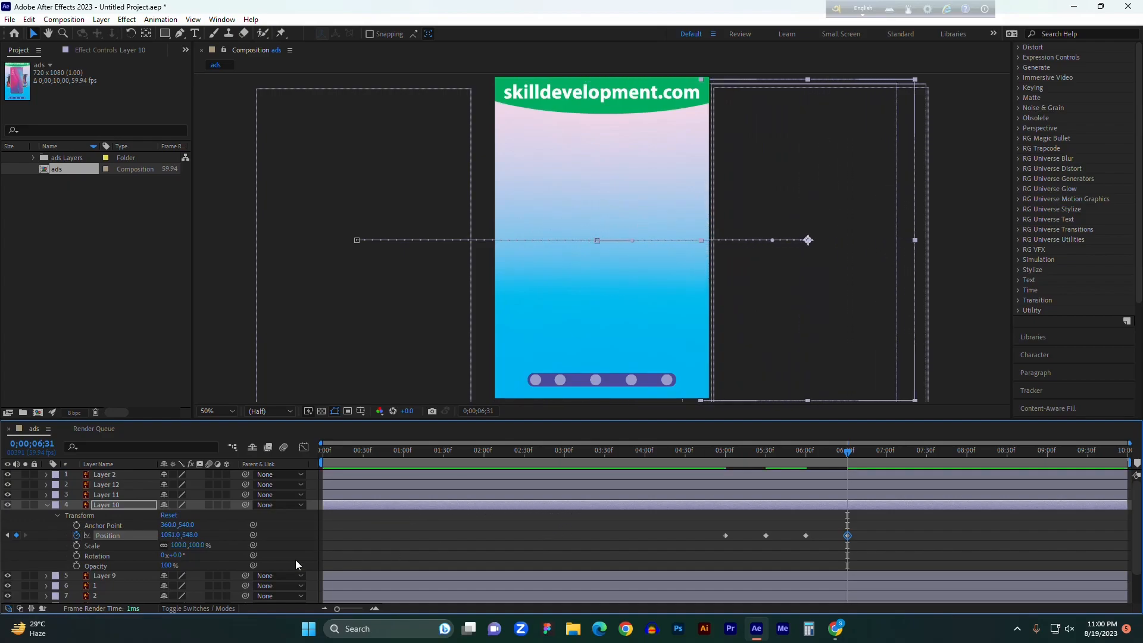
Keyframe Layer 9's Position off-canvas at X -440 at 0;00;06;31 and at the canvas centre at 0;00;06;59.
left_click(47, 505)
left_click(46, 519)
left_click_drag(848, 451, 885, 451)
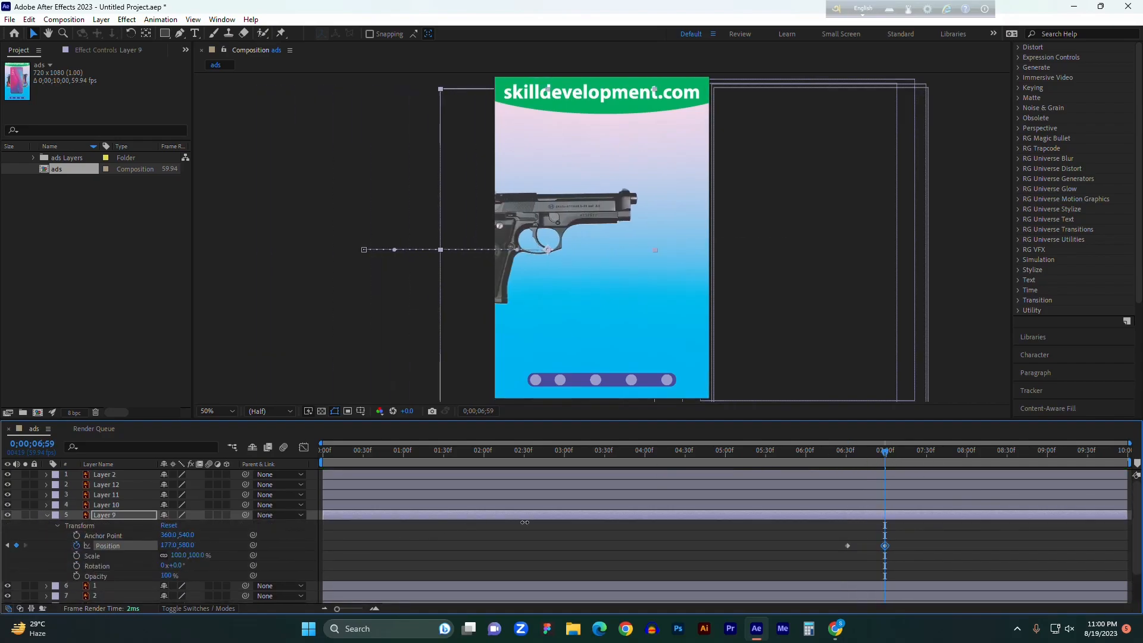
Add a hold Position keyframe for Layer 9 at about 7.5 seconds and move it past the canvas's right edge at about 8 seconds.
left_click(925, 451)
key("ctrl+v")
left_click(969, 451)
left_click_drag(169, 546, 600, 513)
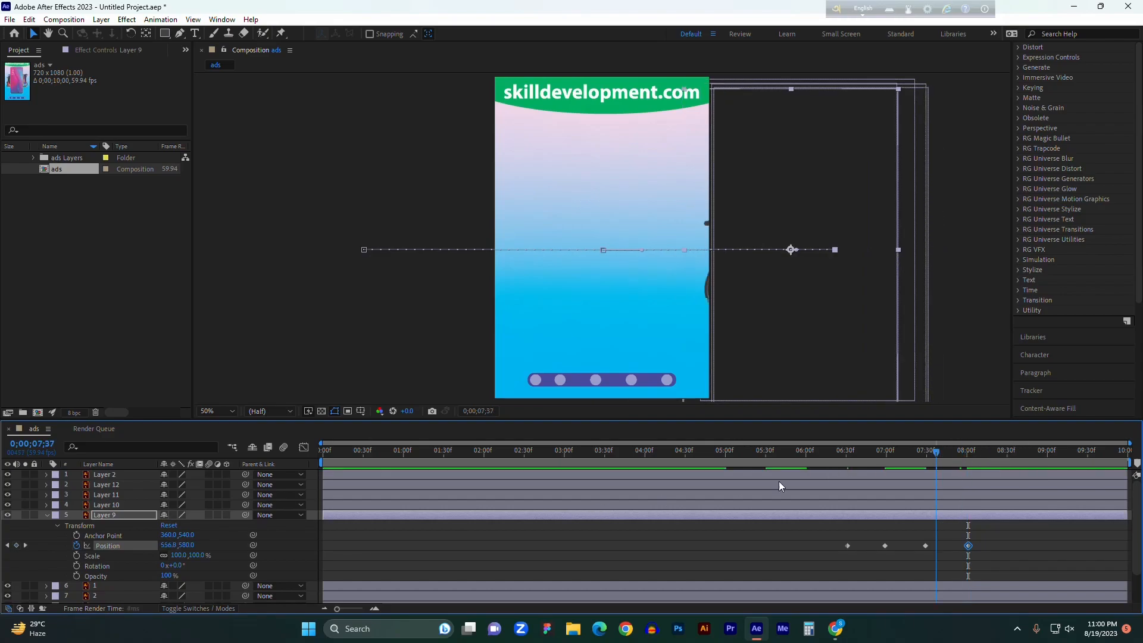
Preview the product slide animation from the start and scrub through the first two products' transitions.
key("Home")
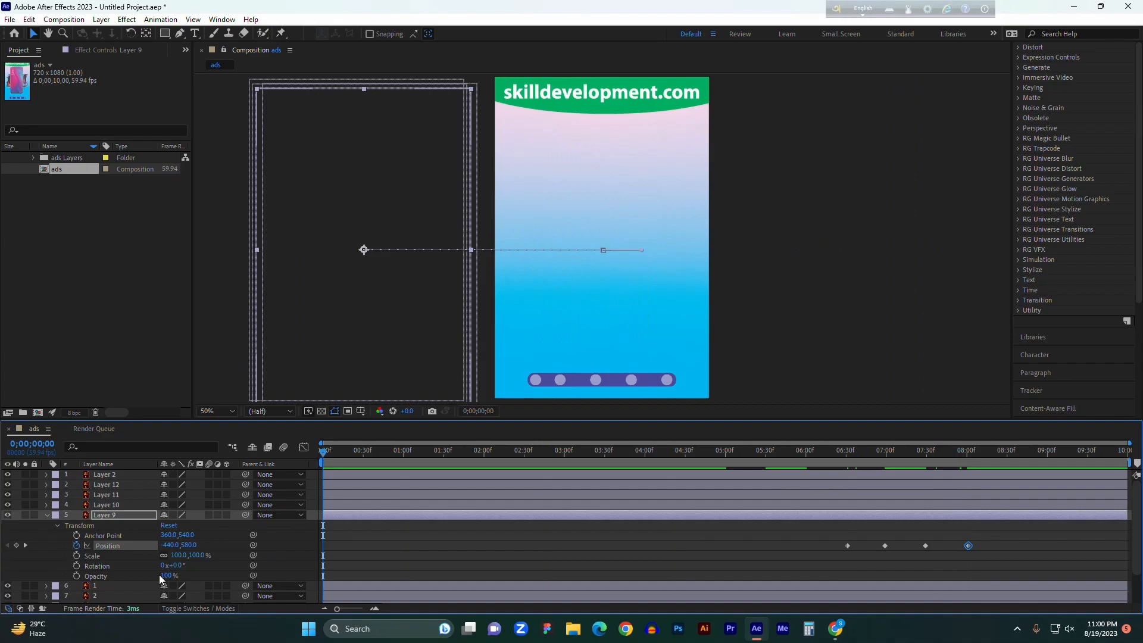
key("space")
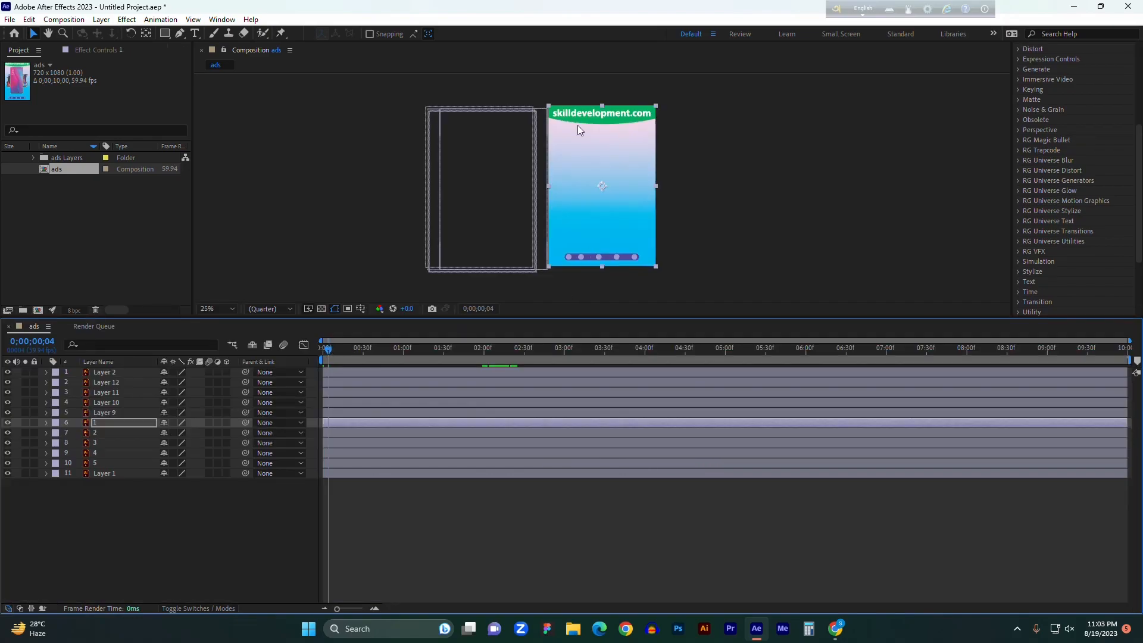
left_click_drag(326, 350, 516, 405)
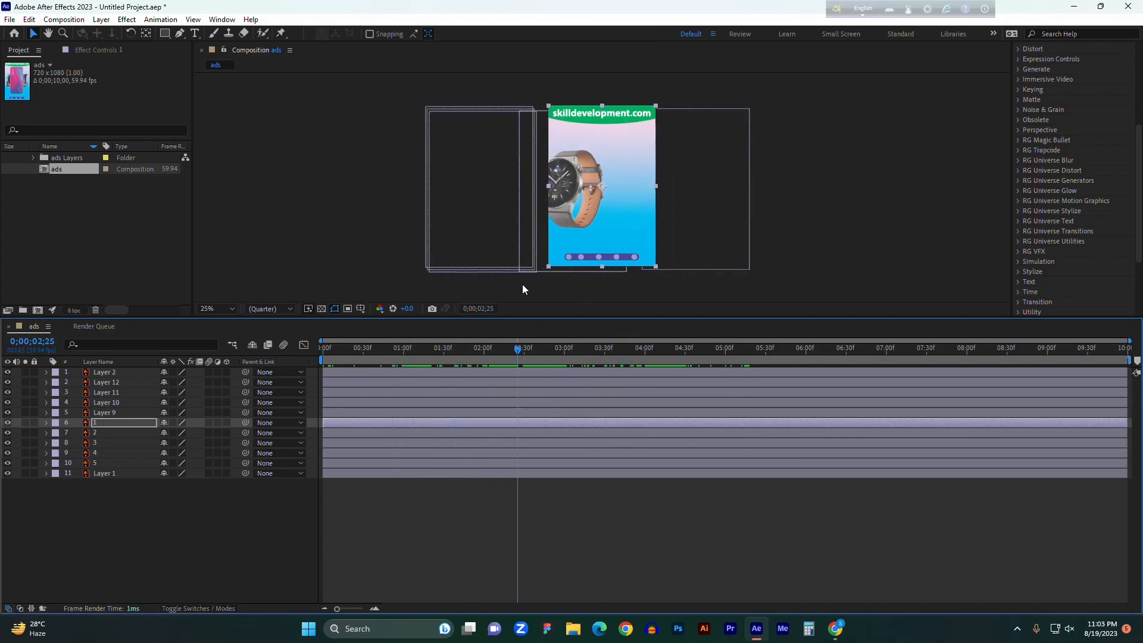
left_click_drag(516, 357, 411, 383)
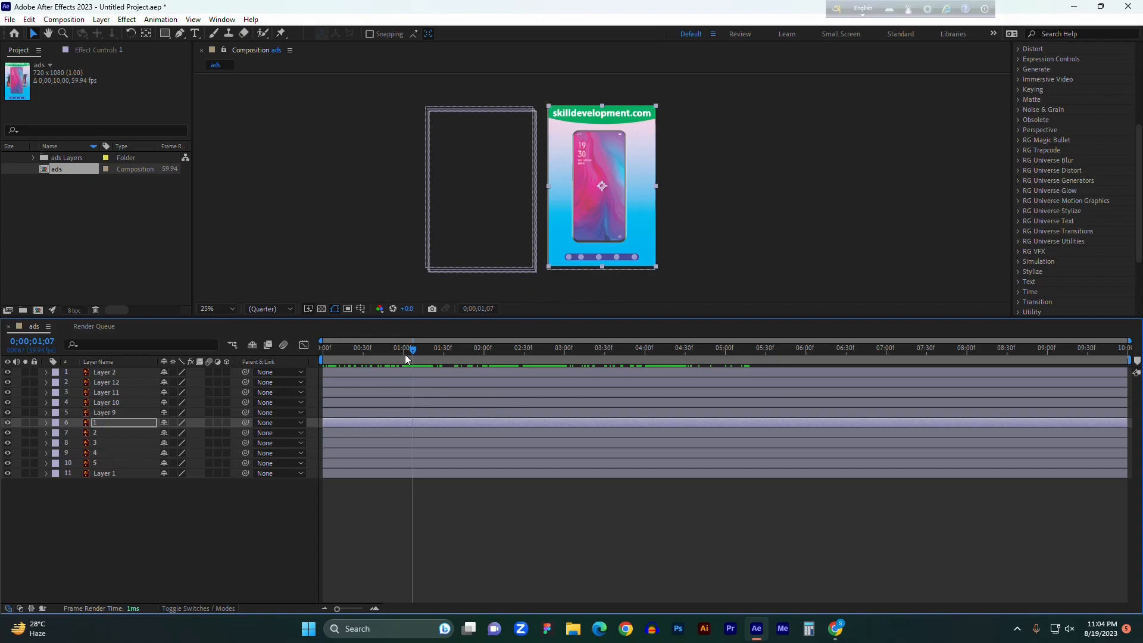
left_click_drag(413, 349, 355, 350)
Keyframe layer 1's Opacity at 0% at the start of the composition and at 100% at 0;00;01;59.
key("Home")
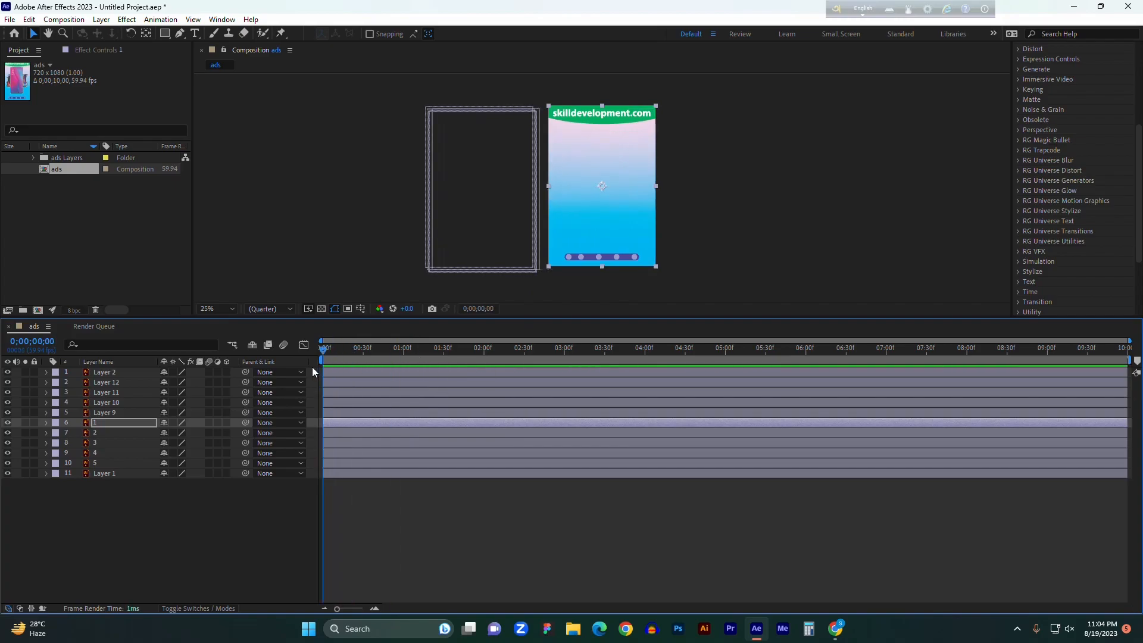
left_click(45, 423)
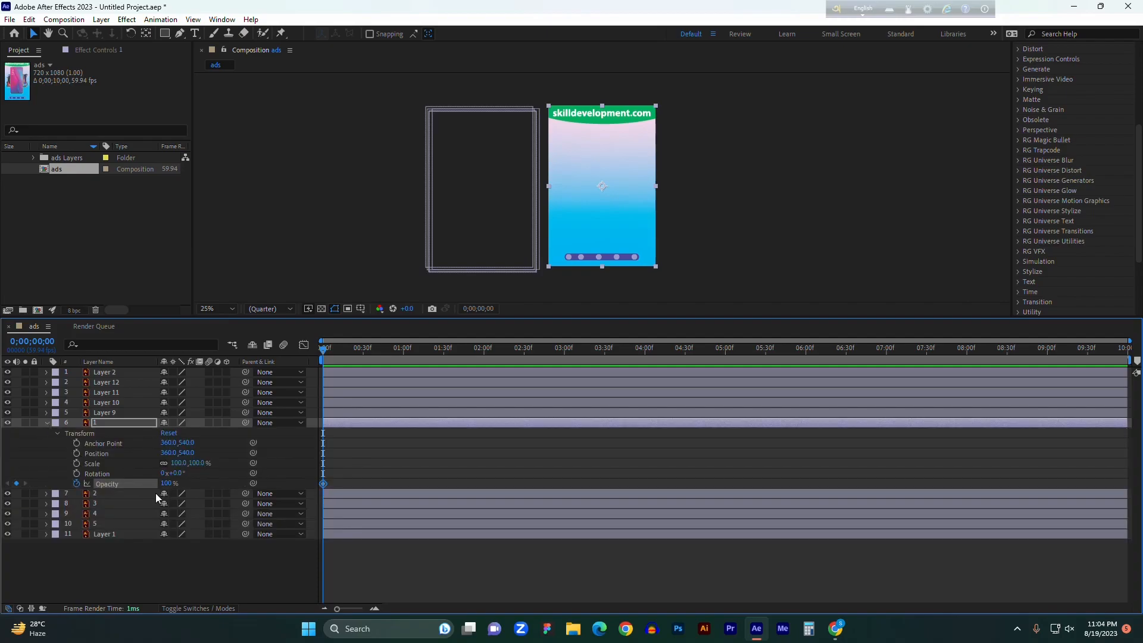
left_click_drag(165, 484, 77, 485)
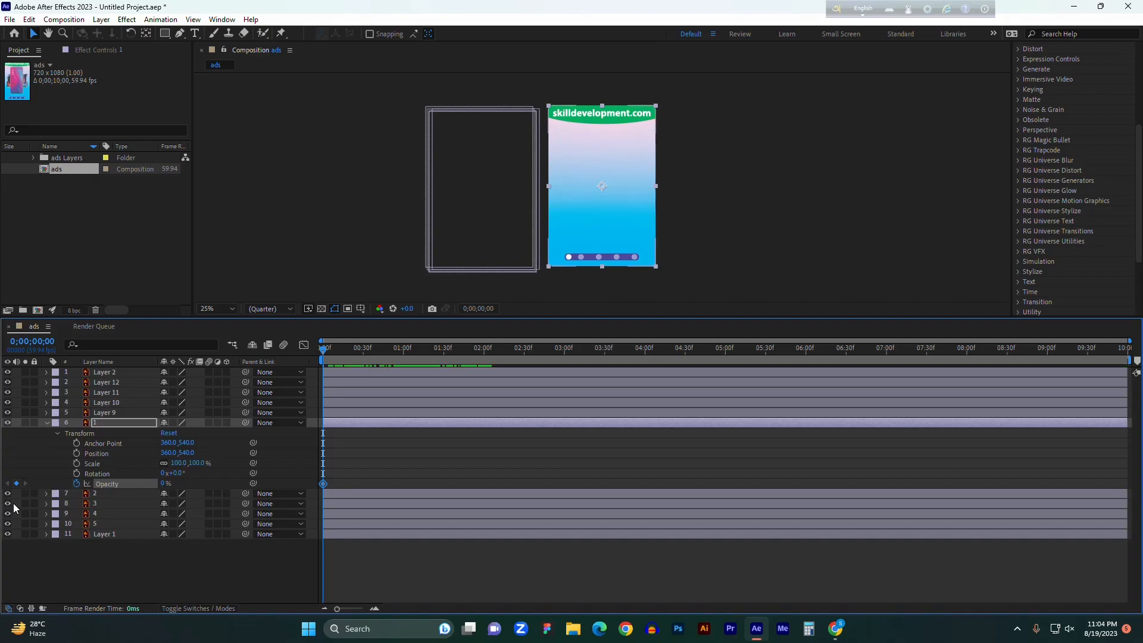
left_click_drag(323, 349, 483, 364)
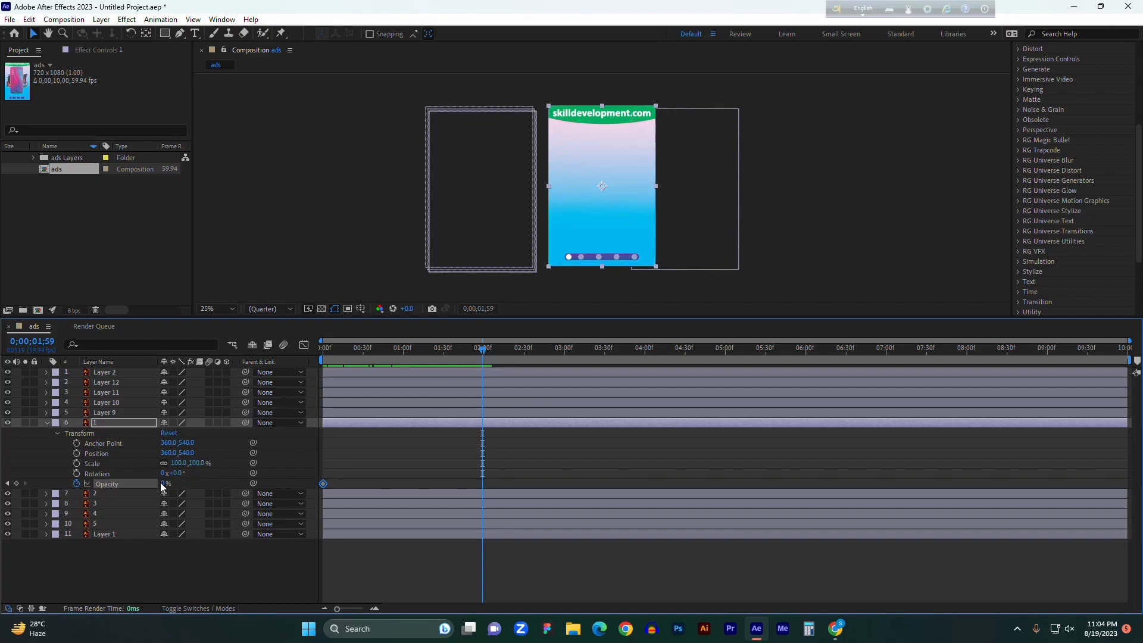
left_click_drag(162, 486, 238, 482)
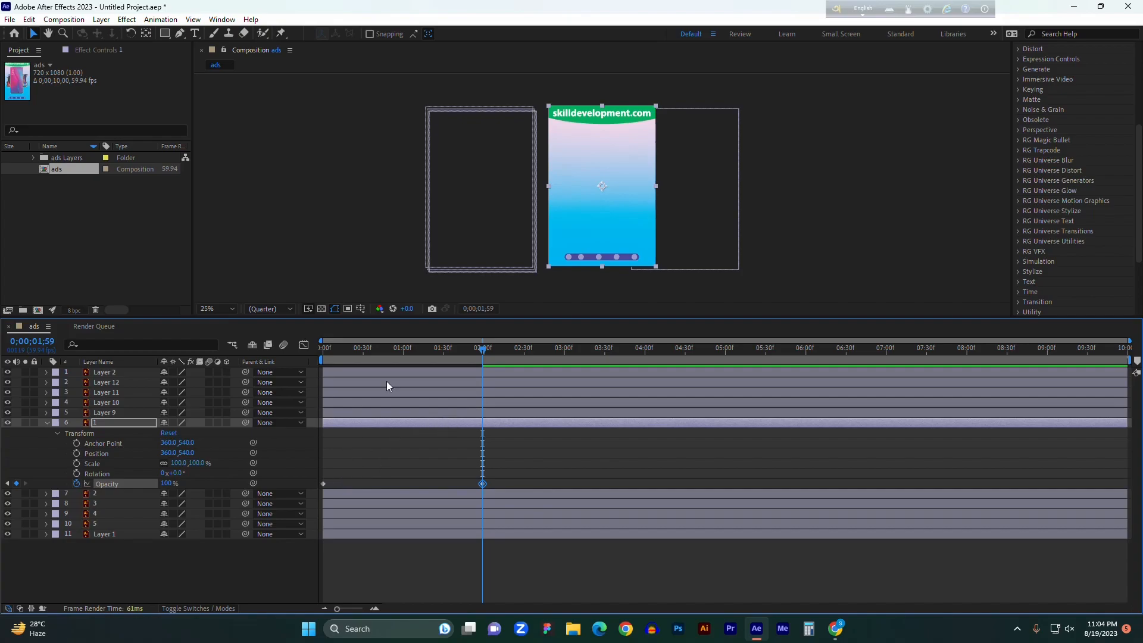
Keyframe layer 2's Opacity at 100% at 0;00;02;00 and at 0% at 0;00;02;04.
left_click_drag(482, 350, 485, 383)
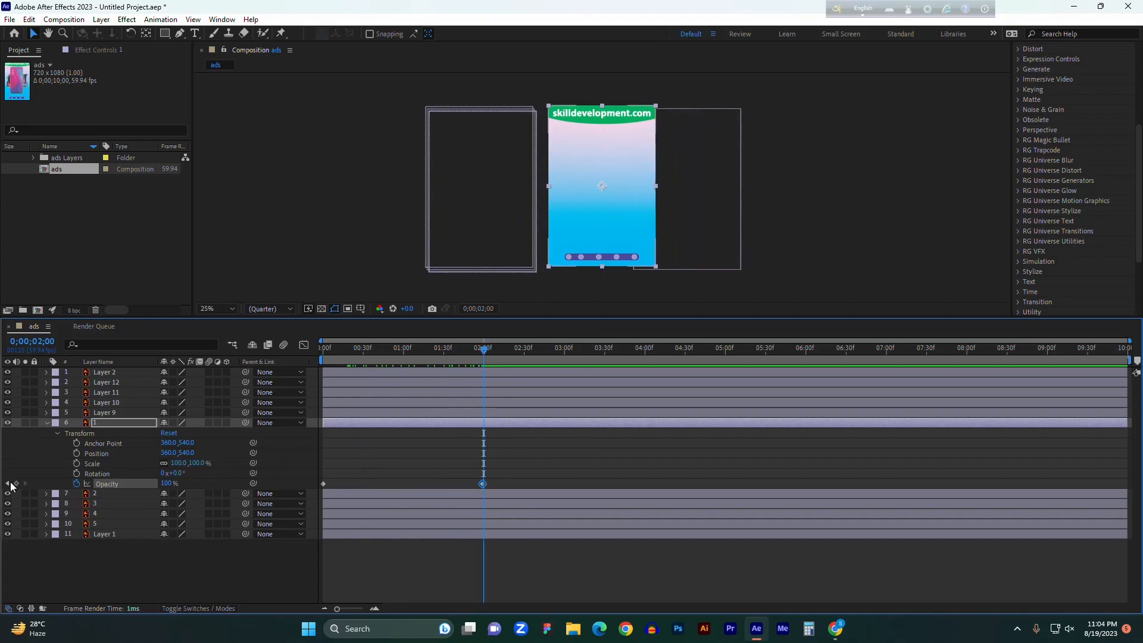
left_click(46, 424)
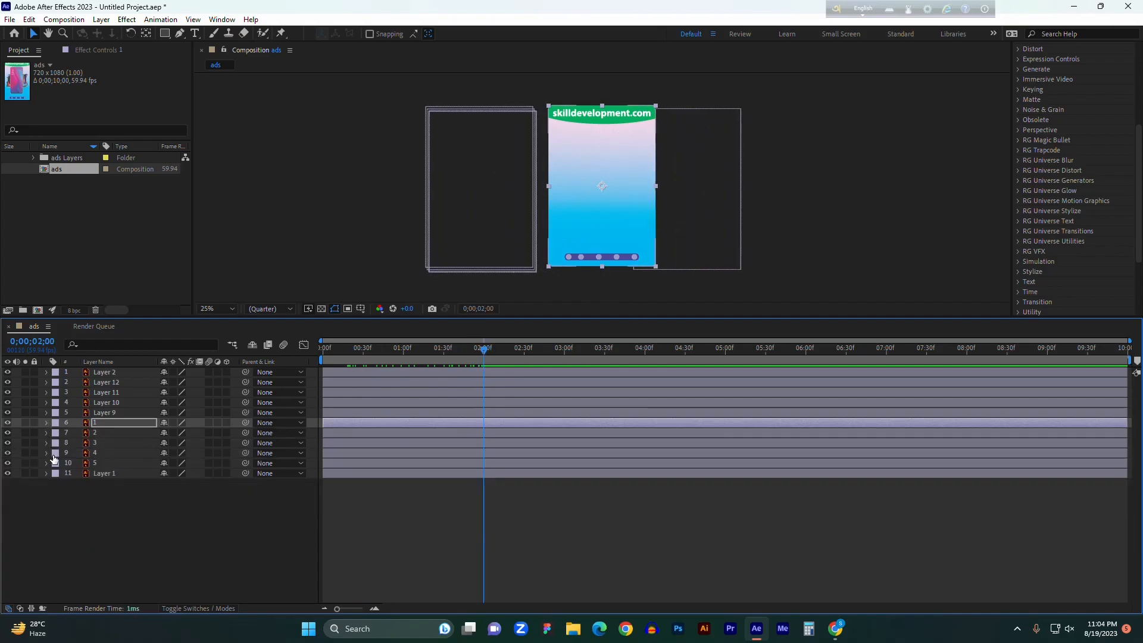
left_click(46, 434)
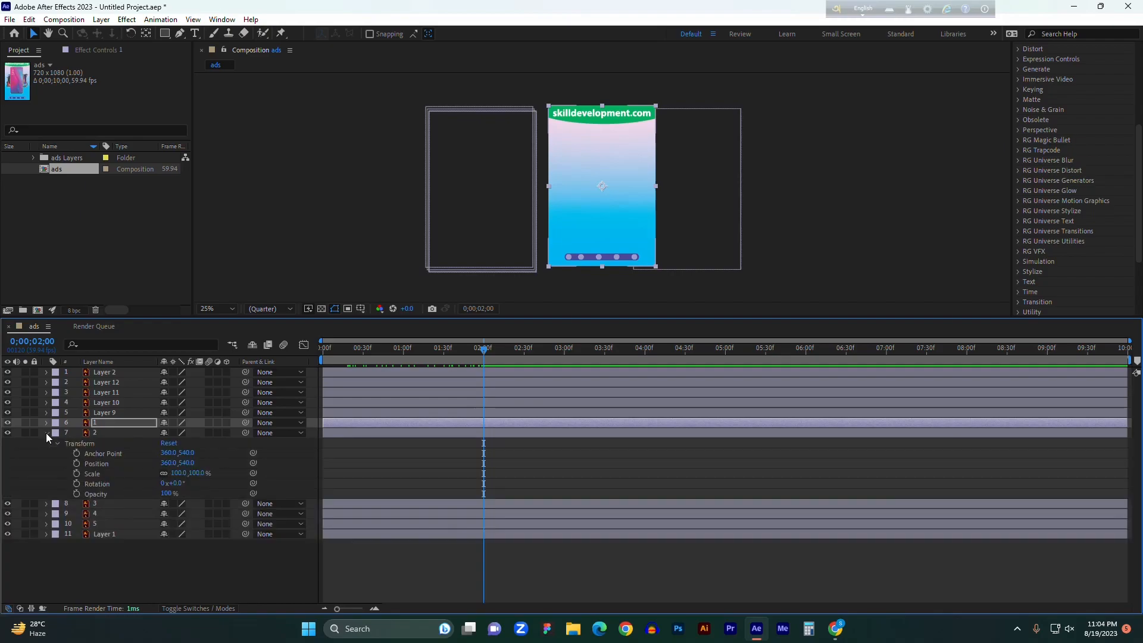
left_click(75, 494)
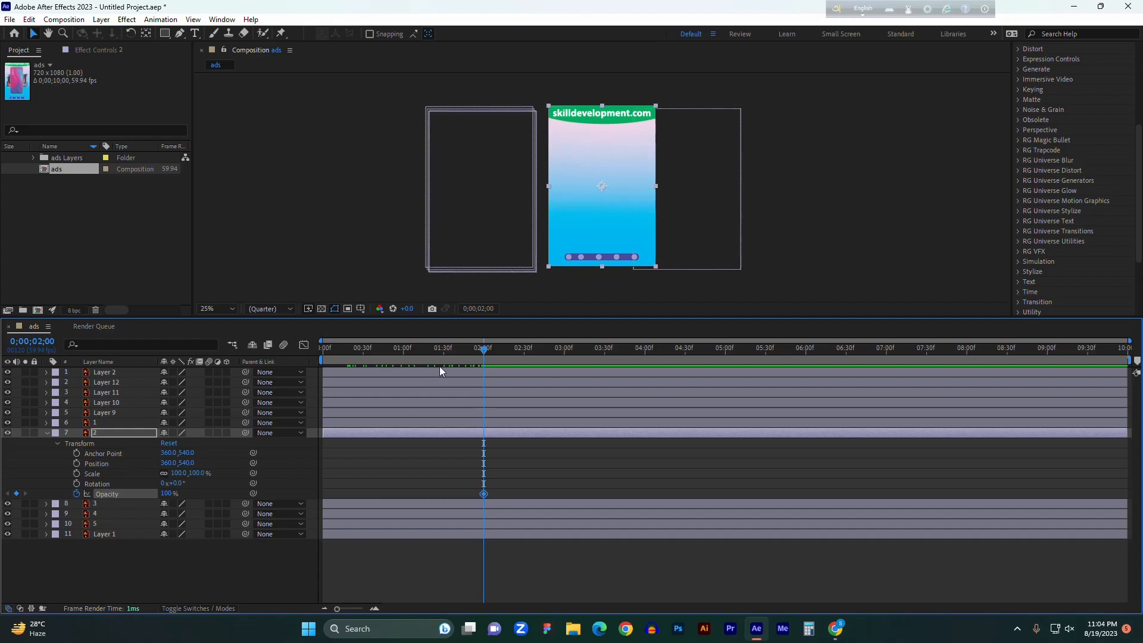
left_click_drag(485, 349, 489, 356)
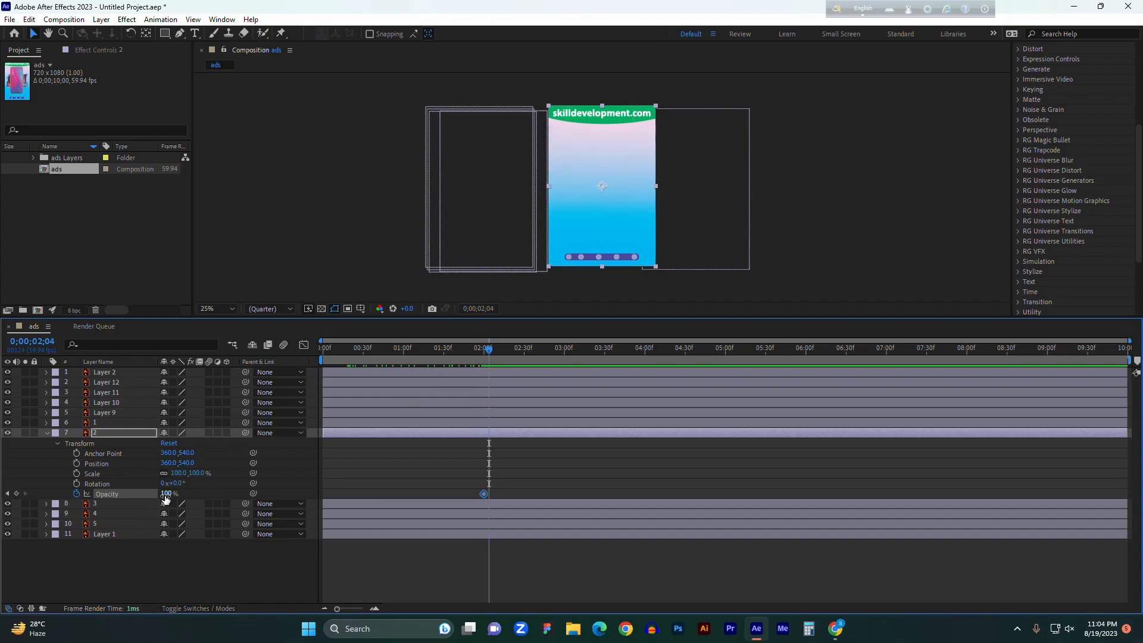
left_click_drag(170, 496, 88, 498)
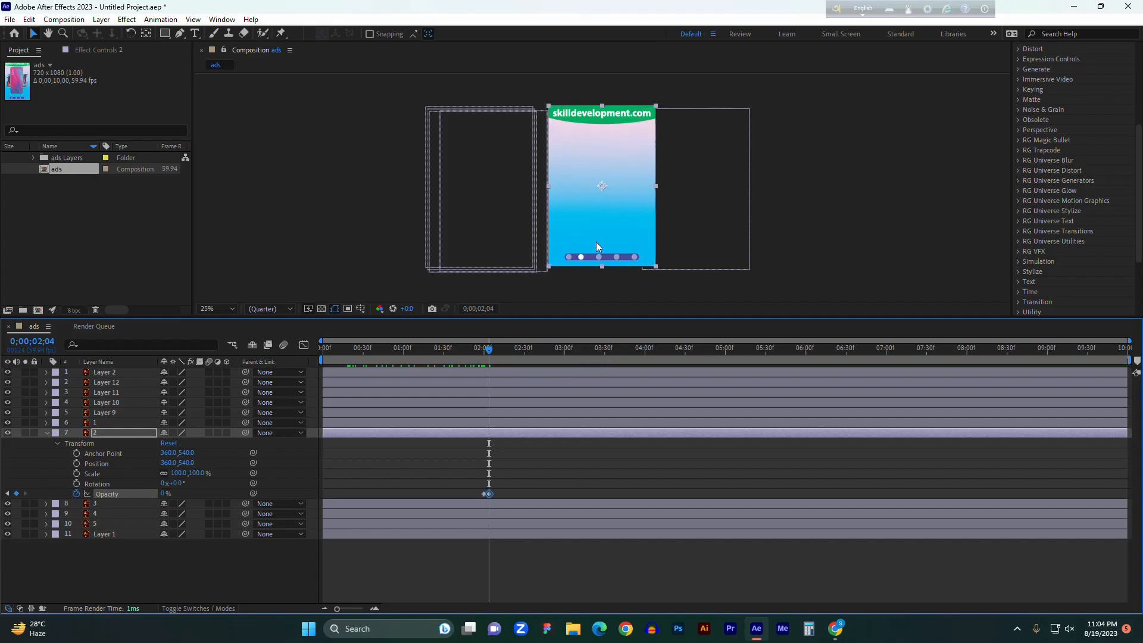
Add a hold Opacity keyframe for layer 2 at 0;00;03;25 and set it back to 100% at 0;00;03;29.
left_click_drag(486, 354, 598, 362)
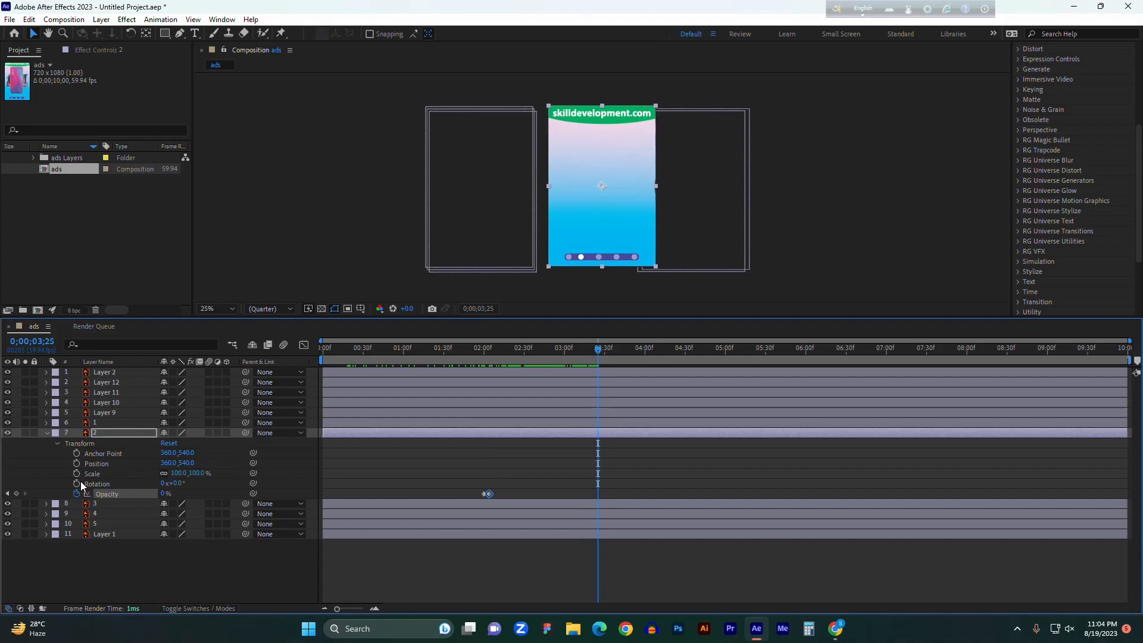
left_click(16, 494)
left_click_drag(600, 352, 603, 356)
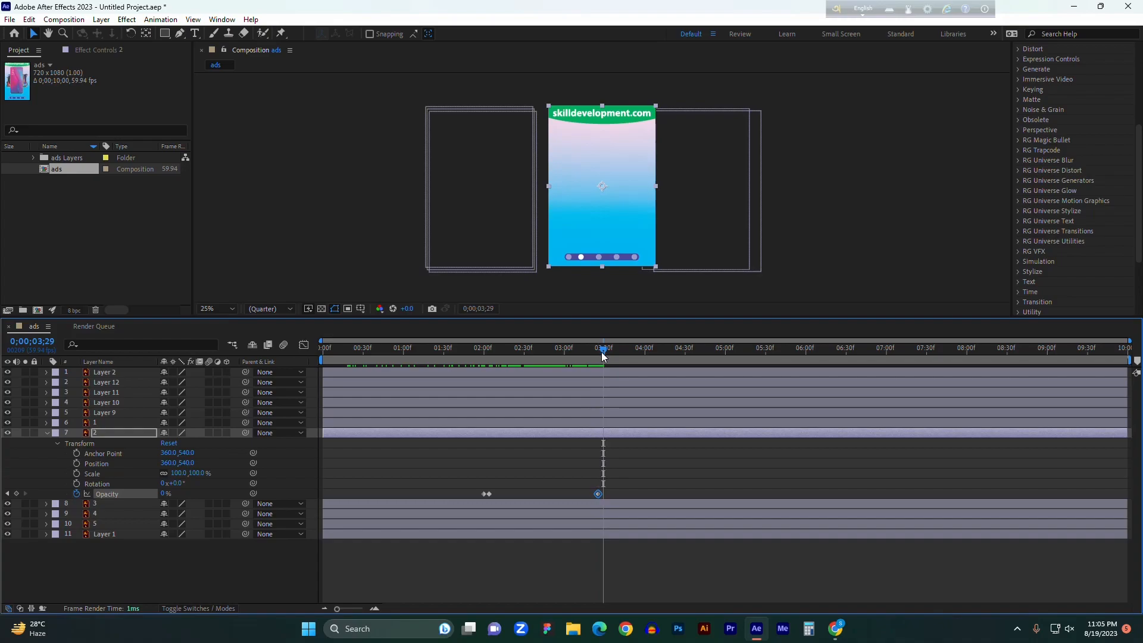
left_click_drag(165, 494, 373, 490)
Preview the composition from the start to check the indicator dots against the product slides.
left_click_drag(619, 349, 512, 352)
key("Home")
key("space")
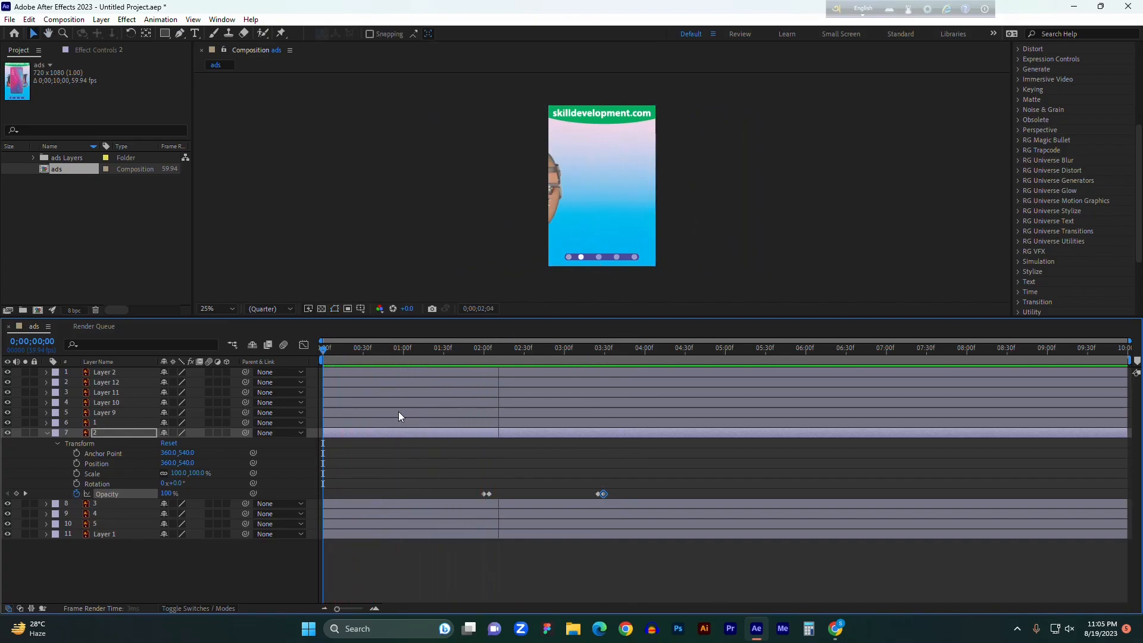
key("space")
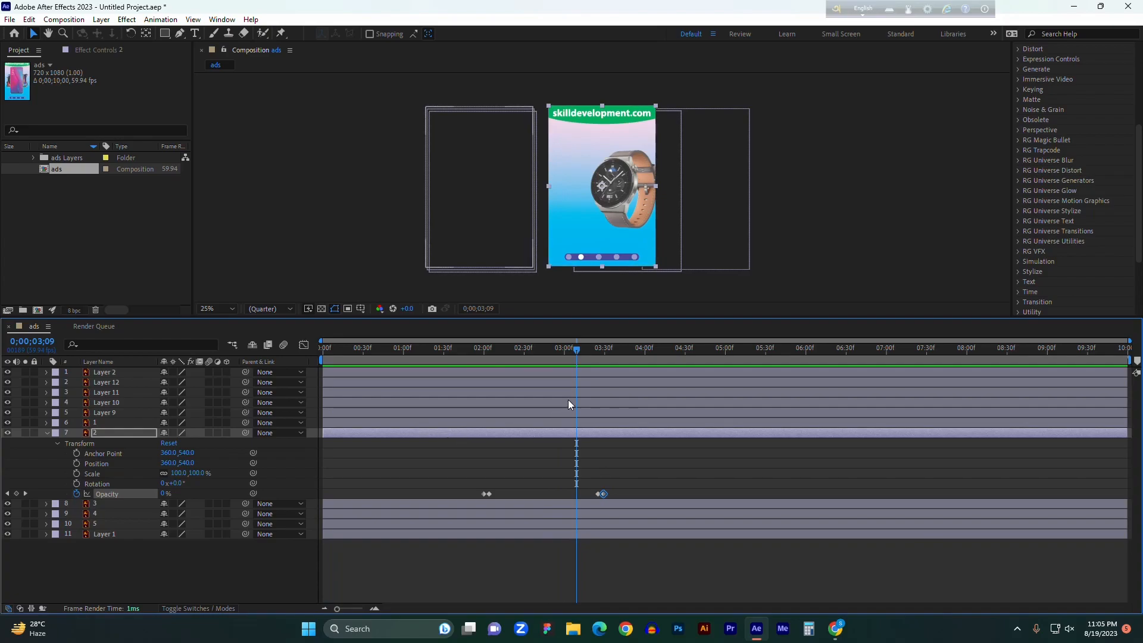
Start layer 3's Opacity keyframes with 100% at 0;00;03;29, and advance the current time to 0;00;05;01.
left_click_drag(577, 350, 605, 365)
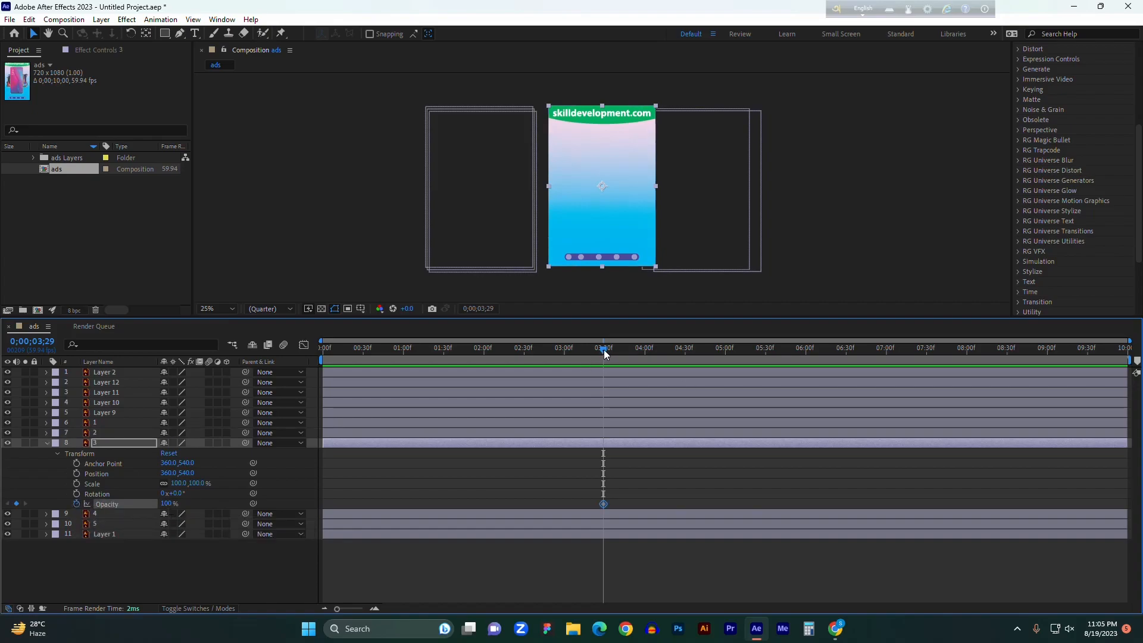
left_click_drag(604, 349, 731, 351)
key("ctrl+grave")
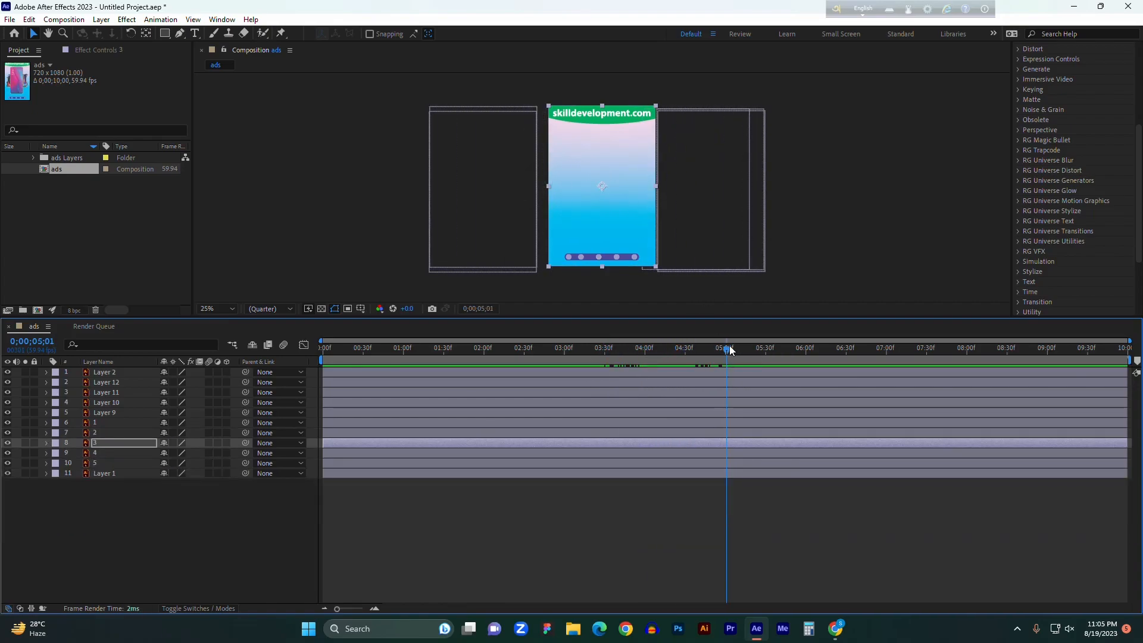
Keyframe layer 4's Opacity from about 5 seconds, with a hold just before 6.5 seconds and 100% at 0;00;06;31.
left_click(46, 453)
left_click(76, 513)
left_click(732, 352)
left_click_drag(732, 351, 845, 349)
left_click_drag(166, 513, 613, 500)
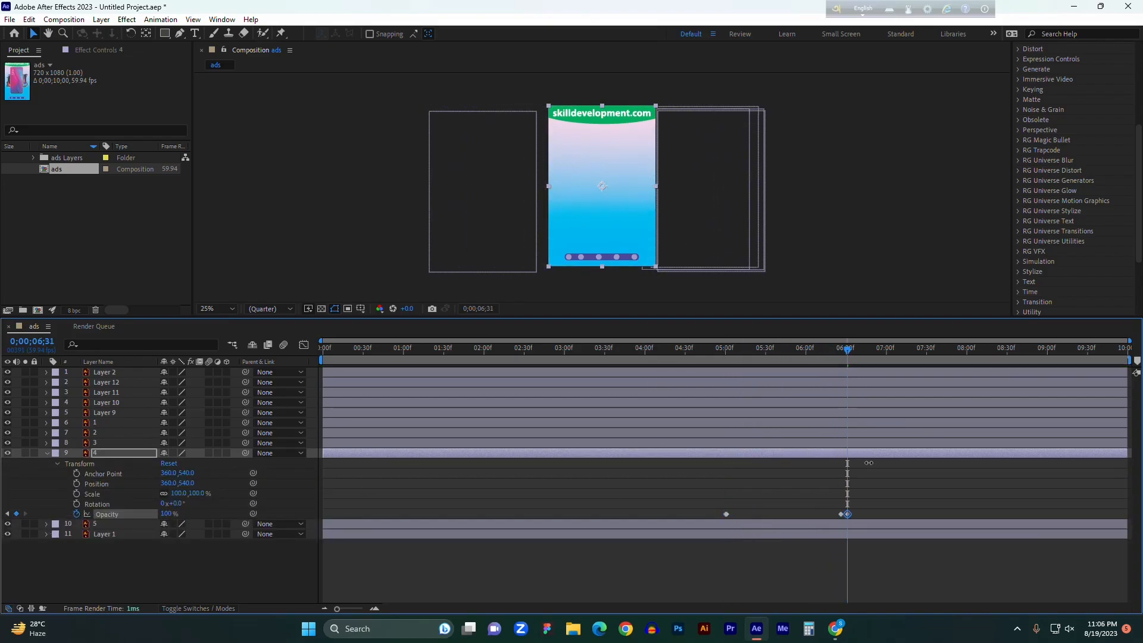
Keyframe layer 5's Opacity from 100% at 0;00;06;31, with a hold just before 8 seconds and 100% at 0;00;08;00.
left_click(46, 453)
left_click(46, 463)
left_click(77, 524)
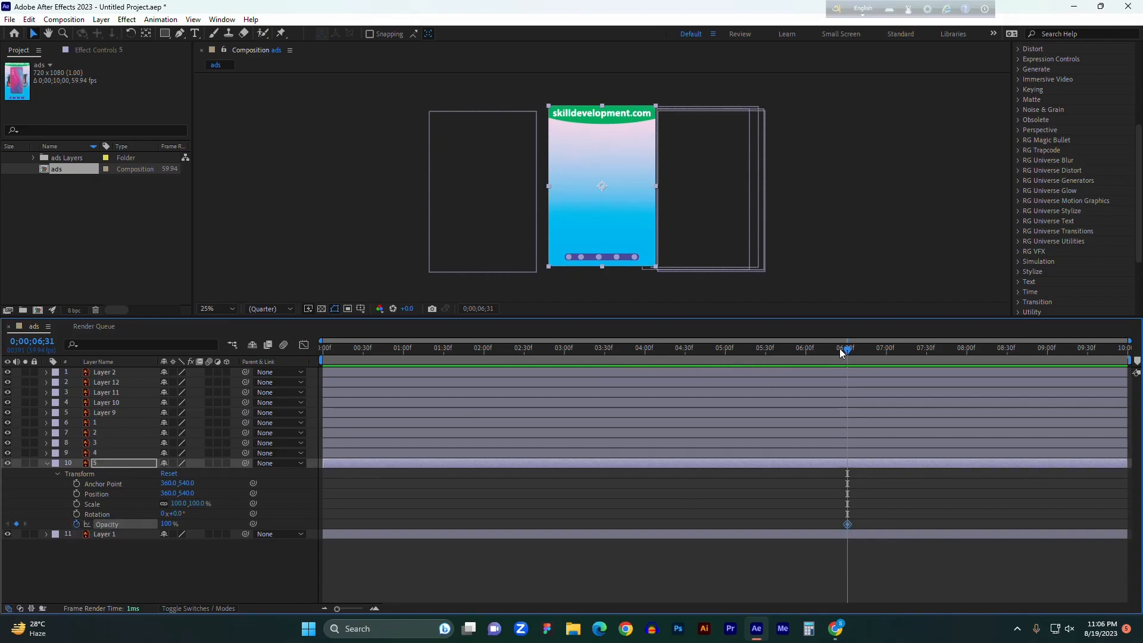
left_click_drag(850, 350, 959, 352)
left_click(16, 524)
left_click(966, 352)
key("ctrl+v")
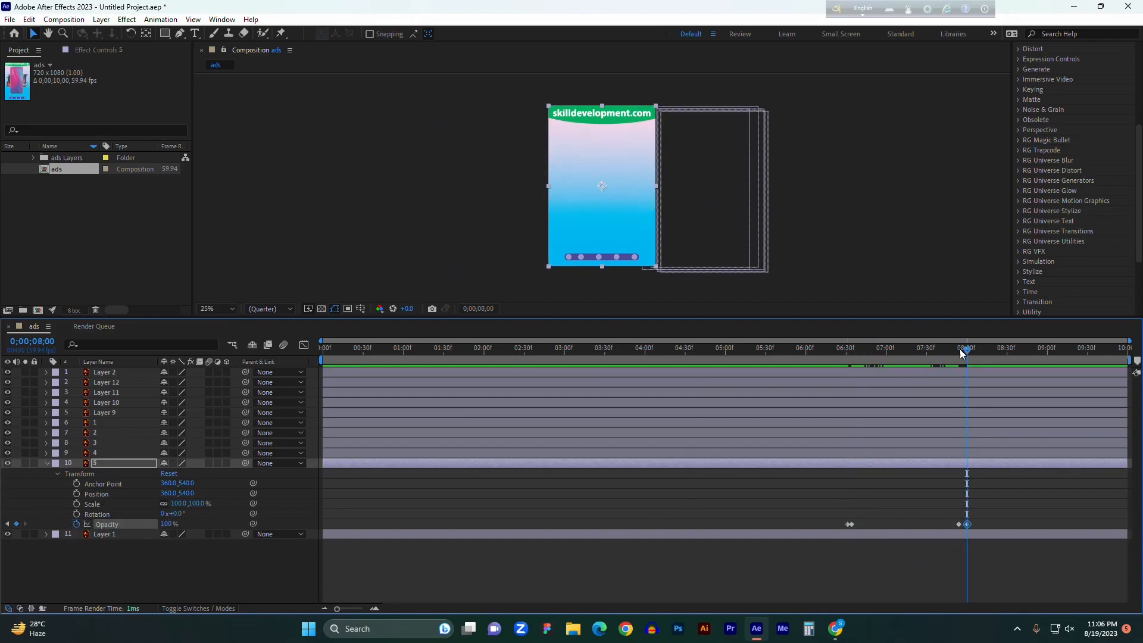
Play the whole composition from the start to review the product slides and indicator dots together.
key("Home")
key("space")
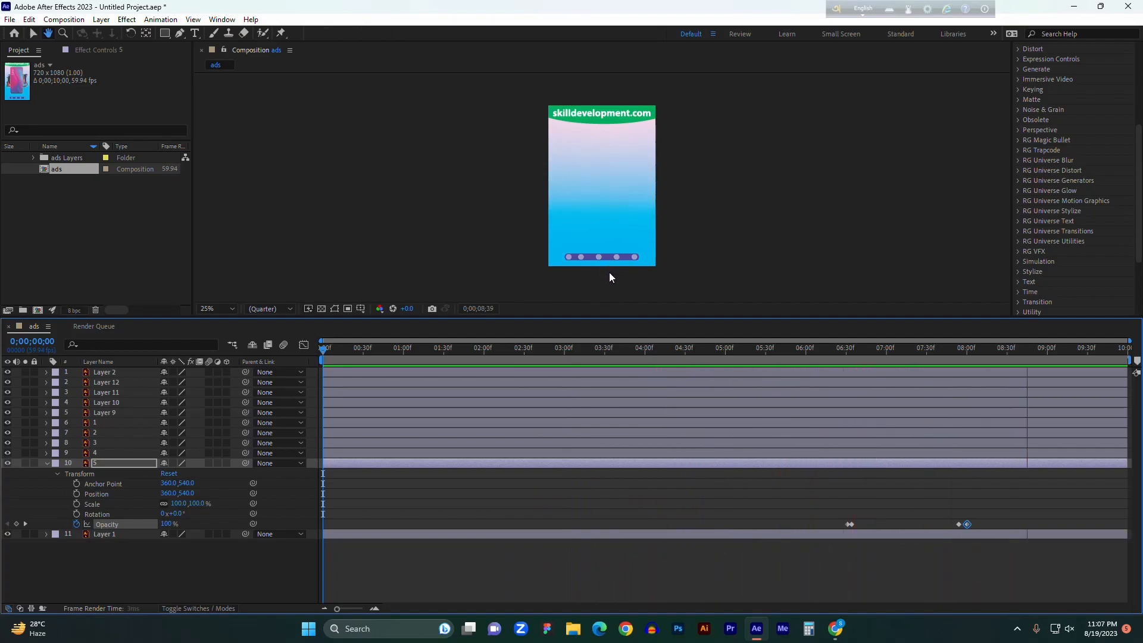
key("space")
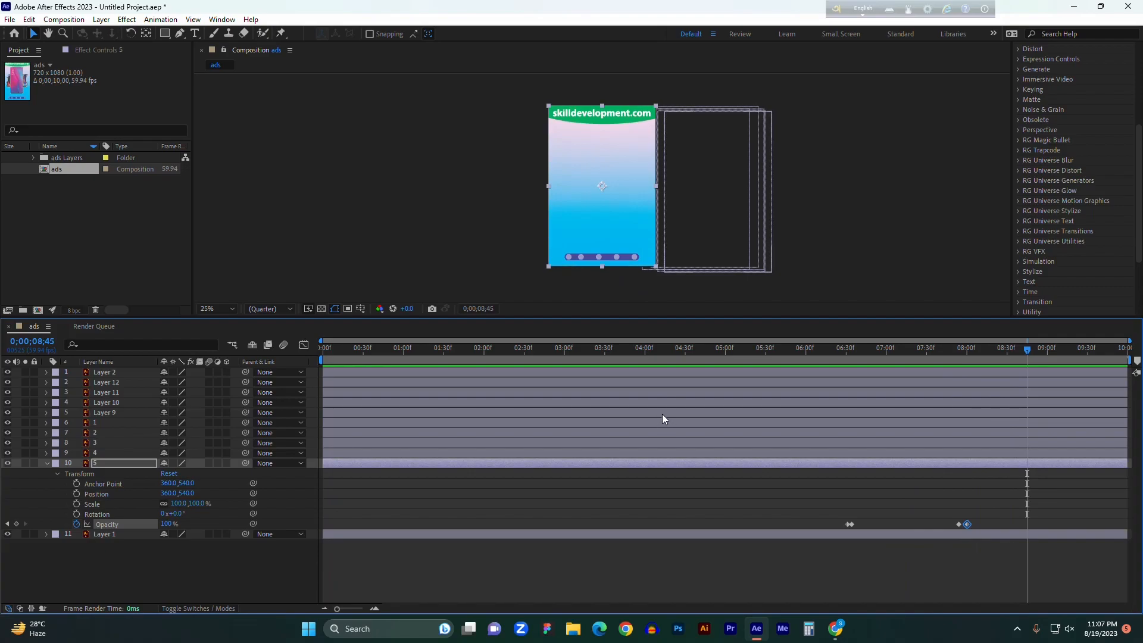